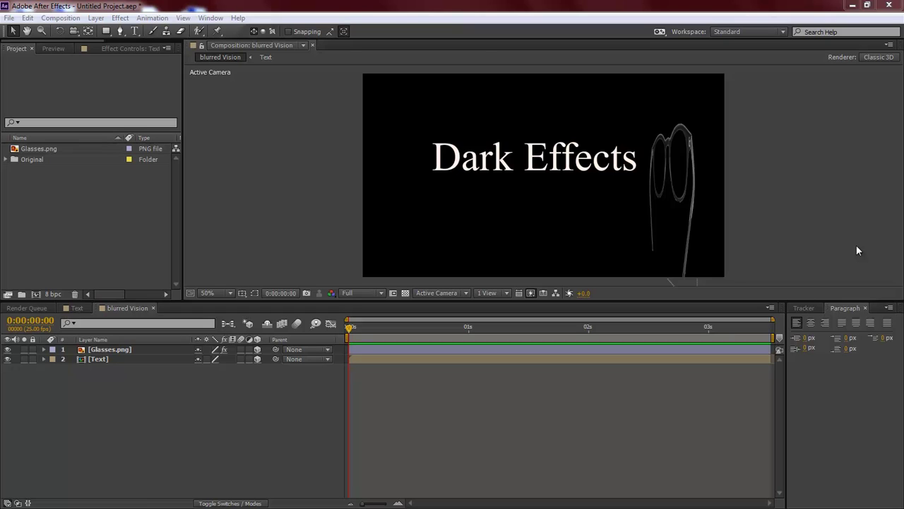
- Preview the glasses swinging in by playing and scrubbing through the timeline
click(349, 329)
key(space)
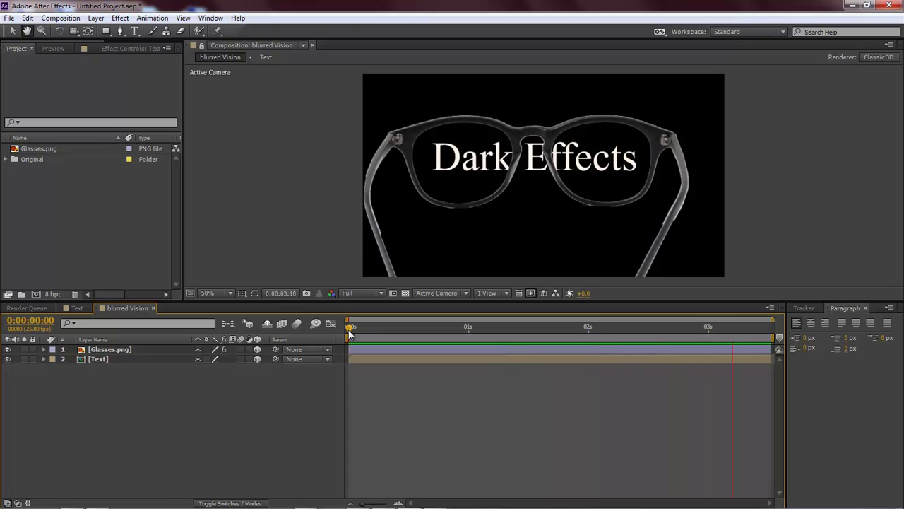
click(349, 326)
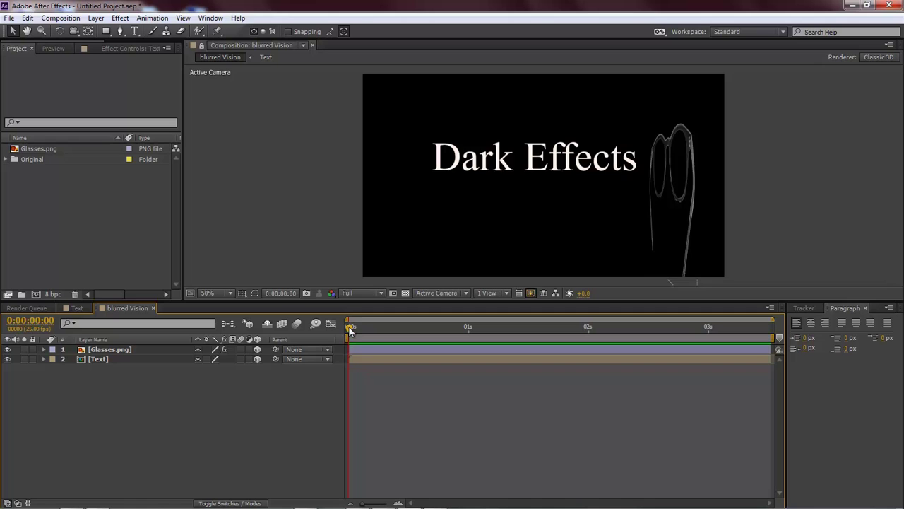
drag(350, 329, 483, 332)
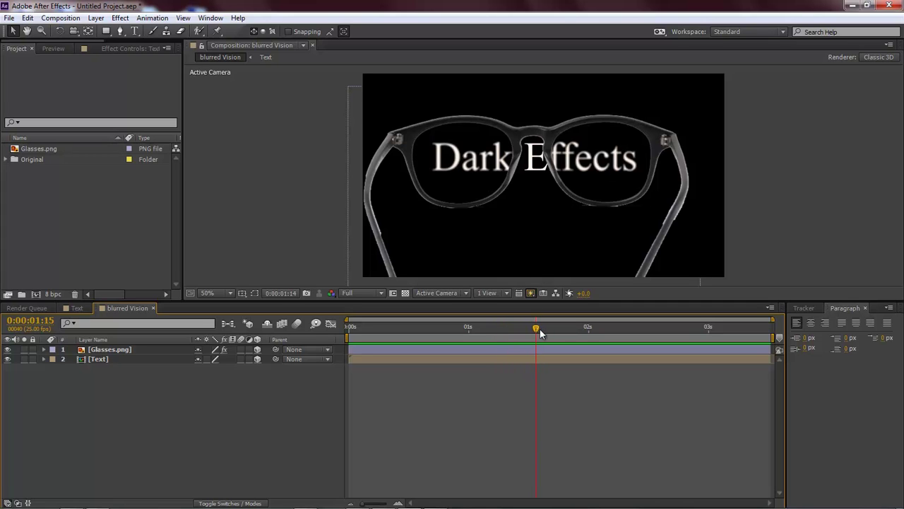
drag(563, 330, 709, 330)
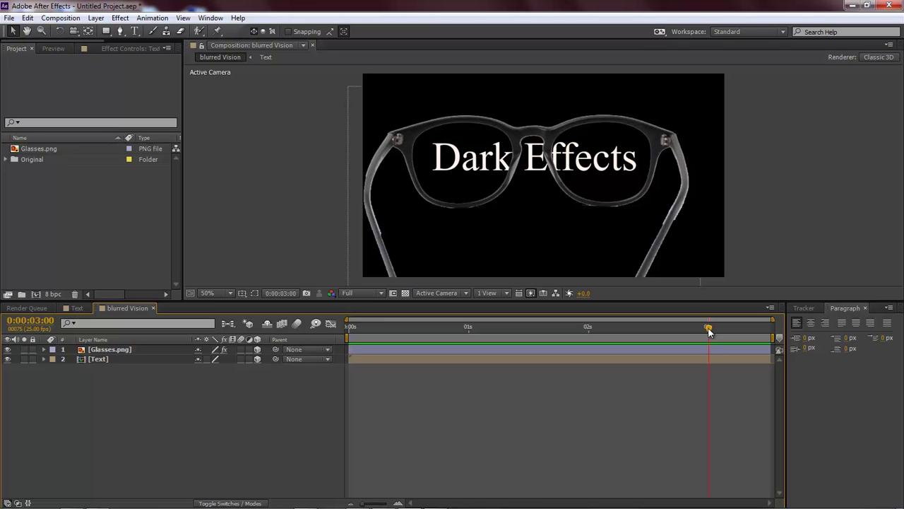
key(Page_Up)
key(Page_Up)
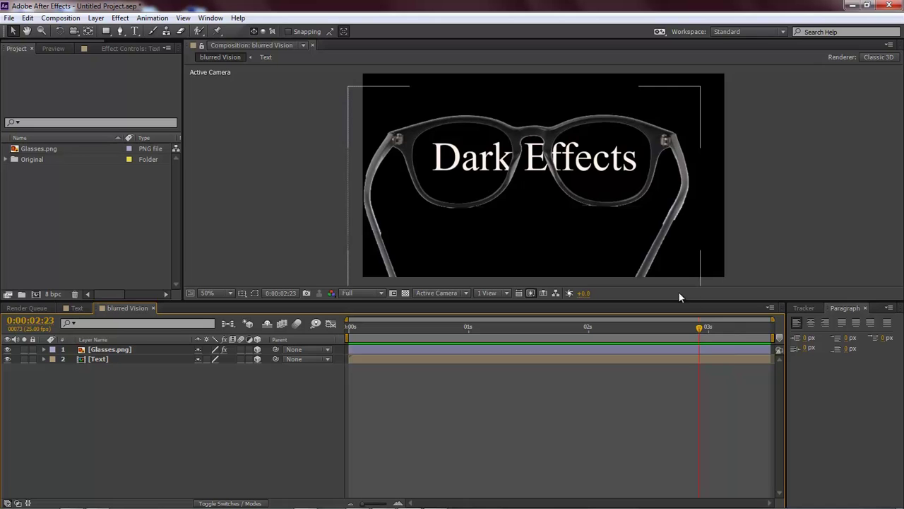
drag(703, 329, 345, 328)
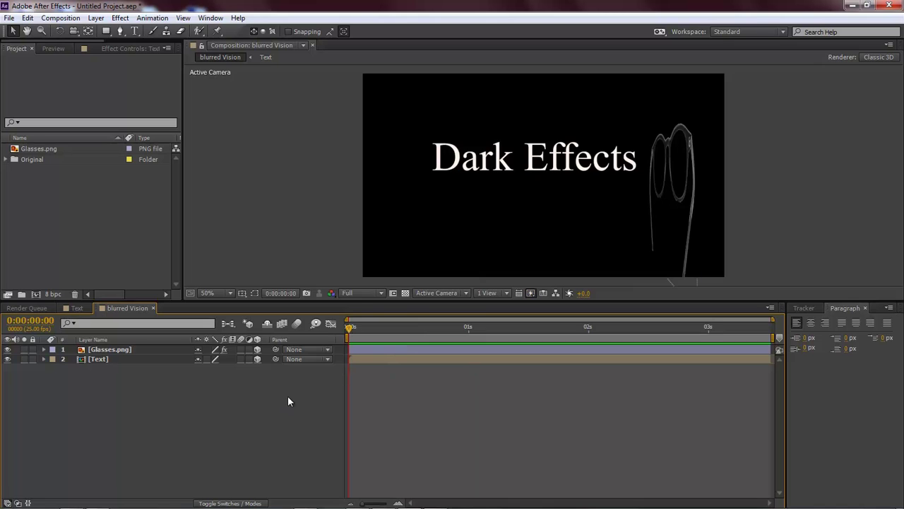
- Start a new composition named 'Blurred Vision' and move on to its duration
key(ctrl+n)
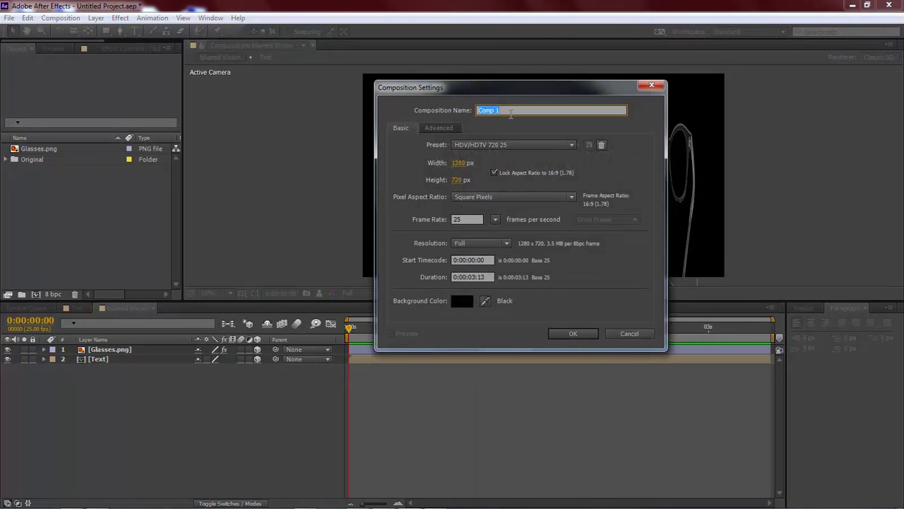
text(Blurred Vision)
click(485, 279)
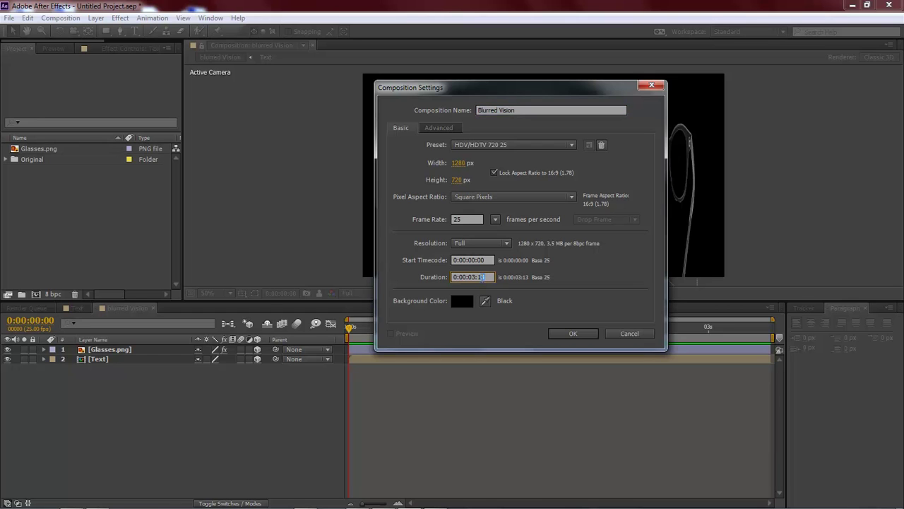
- Confirm the new composition and add a 'Dark Effects' text layer in the viewer
click(578, 335)
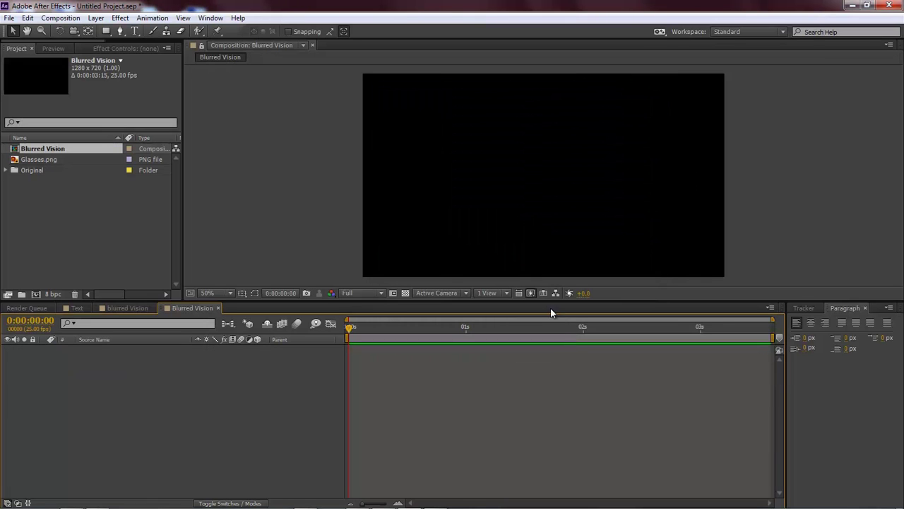
click(135, 31)
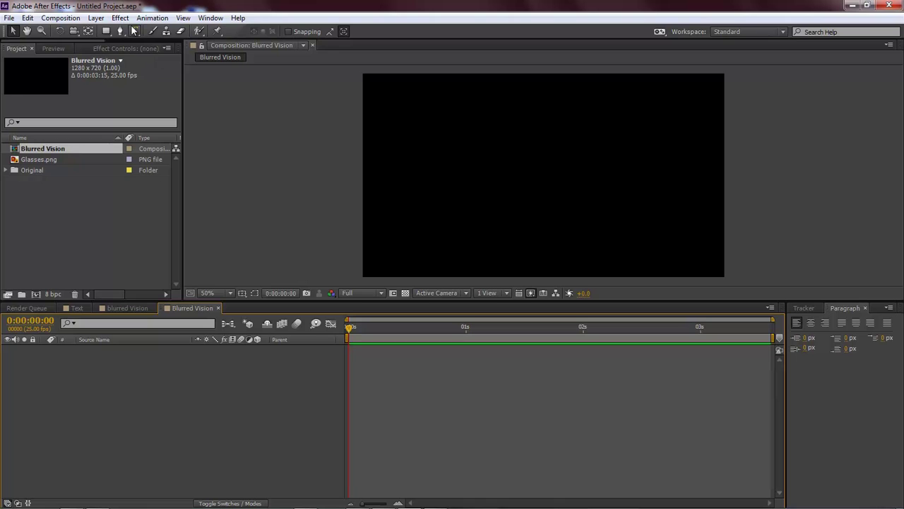
click(423, 169)
text(Dark)
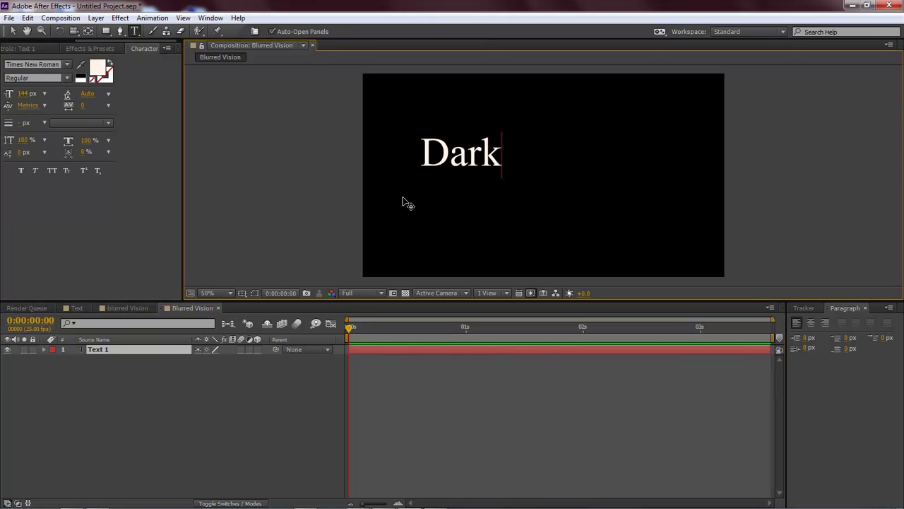
text( Effects)
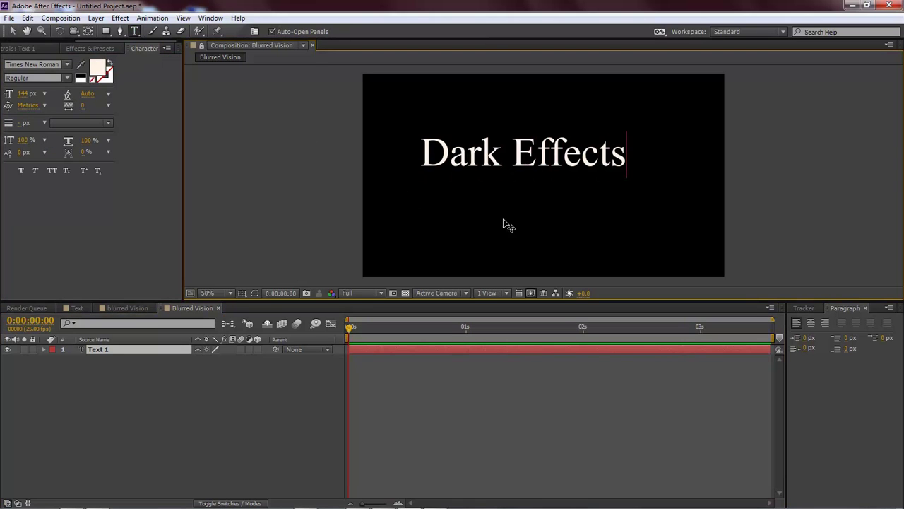
- Show the title/action safe guides and centre the title's anchor point and position
click(243, 292)
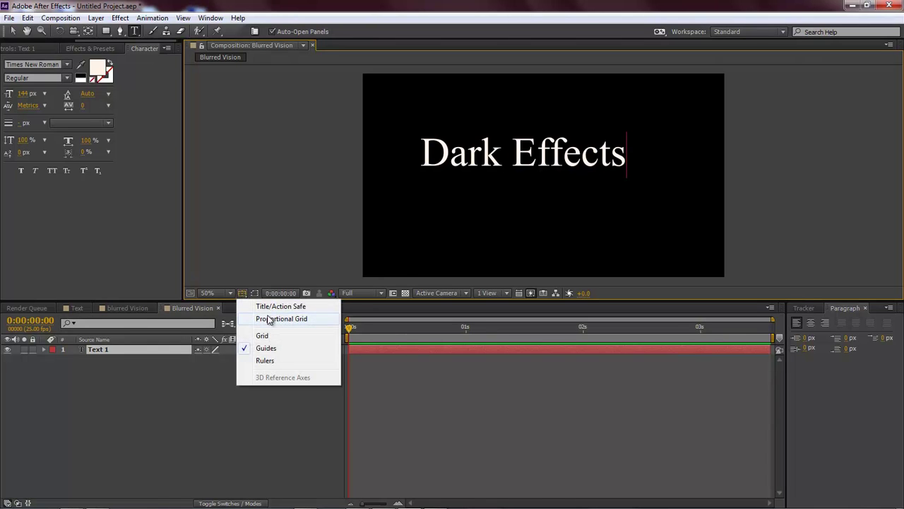
click(270, 307)
key(Escape)
key(ctrl+alt+Home)
key(ctrl+Home)
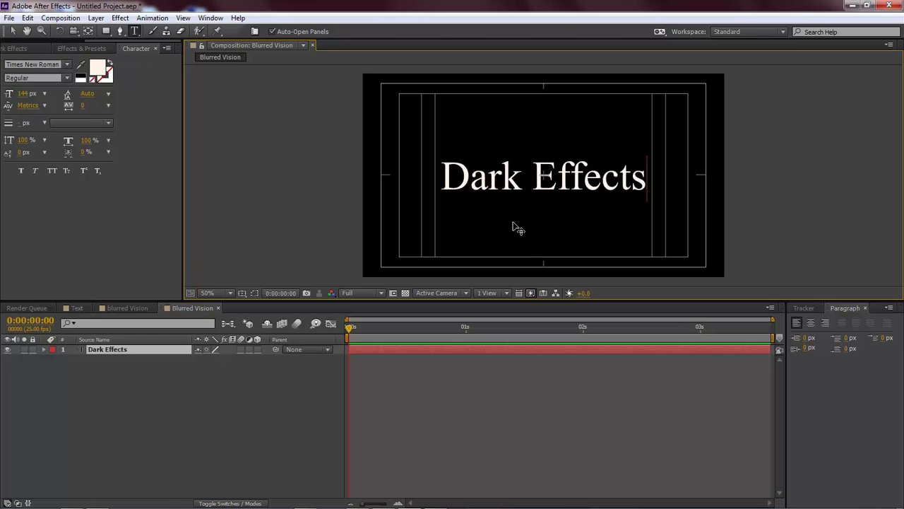
- Hide the safe guides again and return to the Selection tool with nothing selected
click(230, 293)
click(249, 273)
click(244, 293)
click(269, 306)
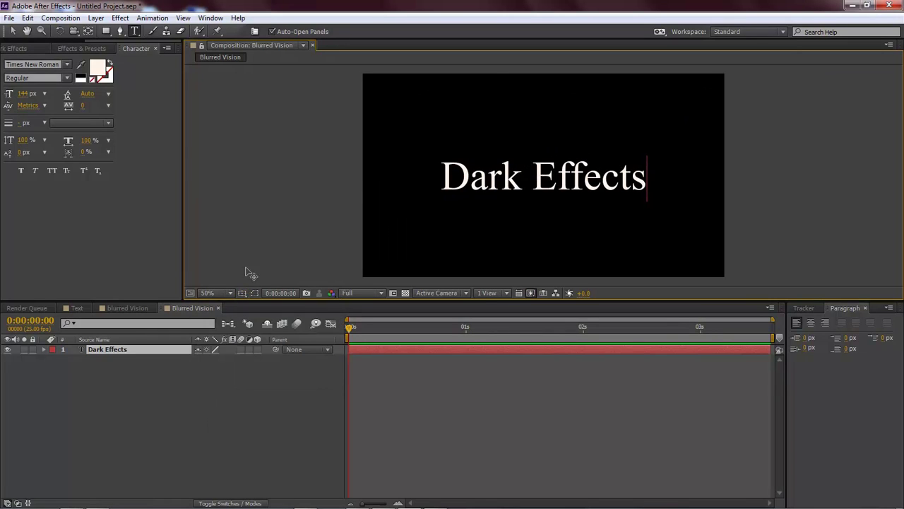
click(13, 31)
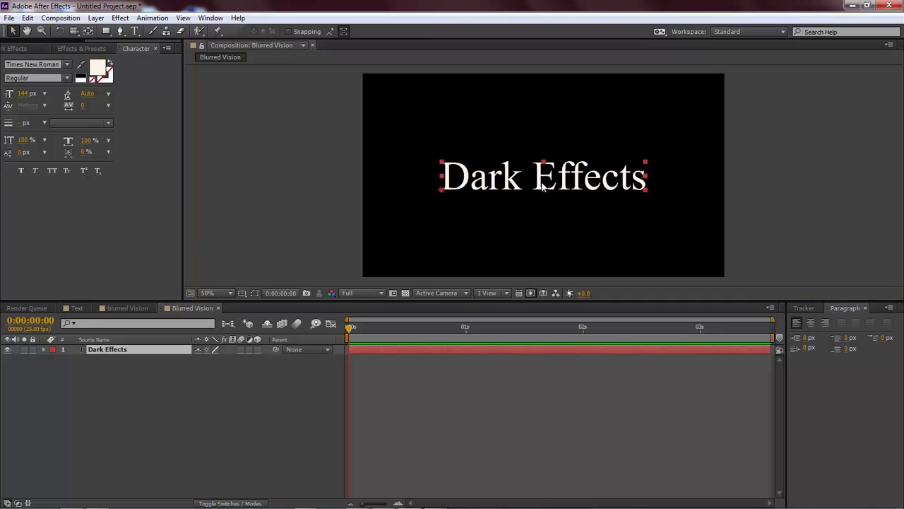
click(244, 380)
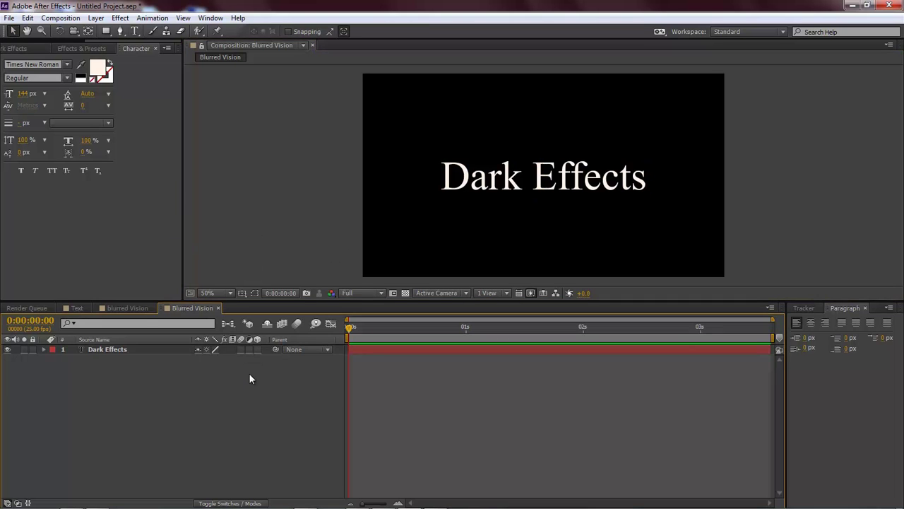
- Duplicate the Dark Effects layer three times and rename the original bottom layer Main
click(113, 350)
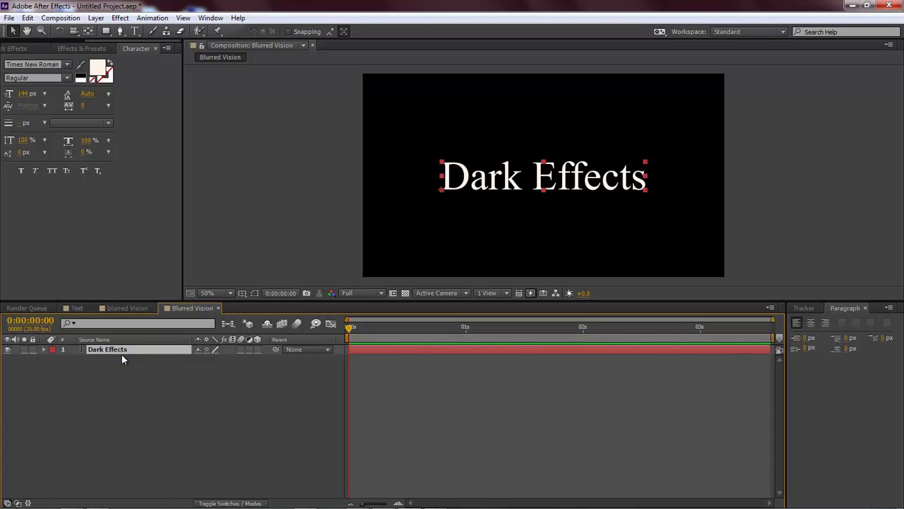
key(ctrl+d)
key(ctrl+d)
key(ctrl+d)
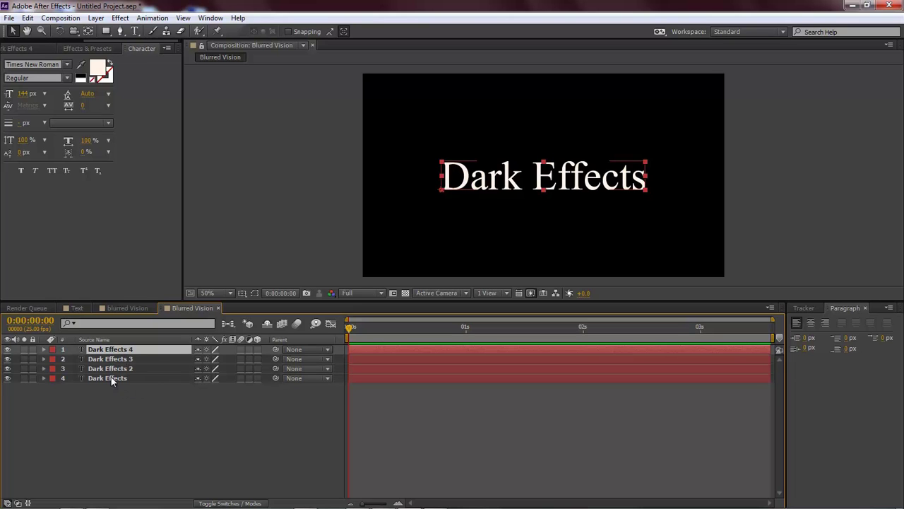
click(111, 378)
key(Return)
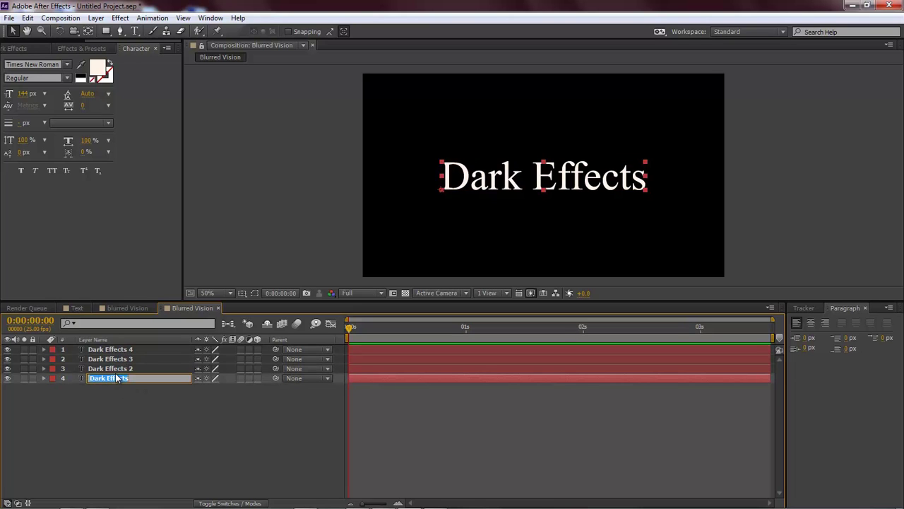
text(Main)
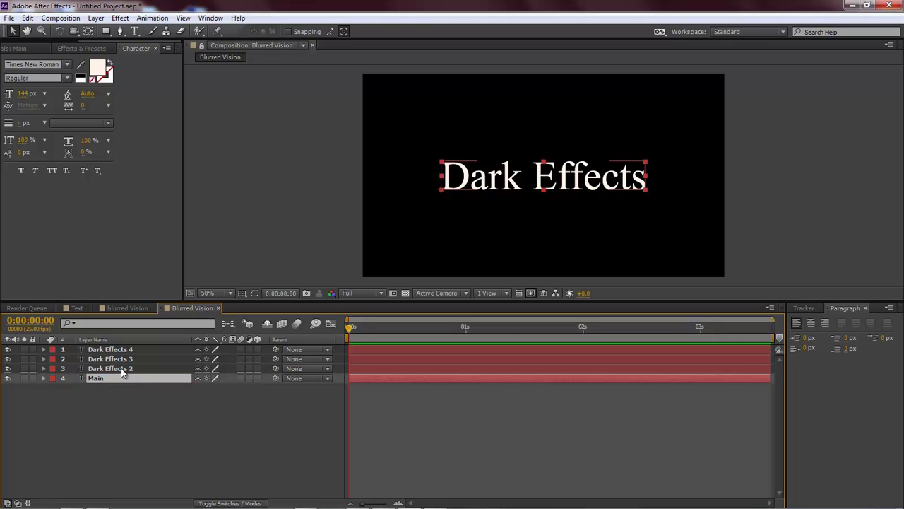
- Rename the Dark Effects 2 layer to dark
click(121, 368)
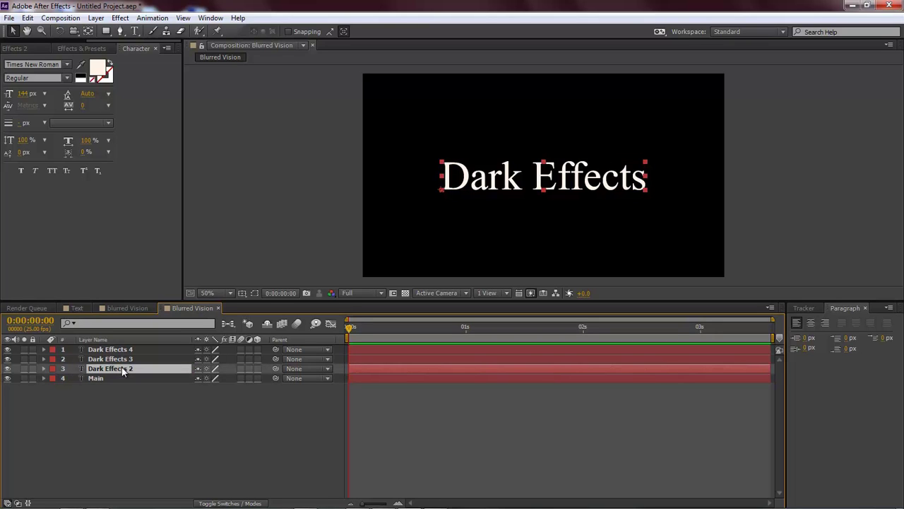
key(a)
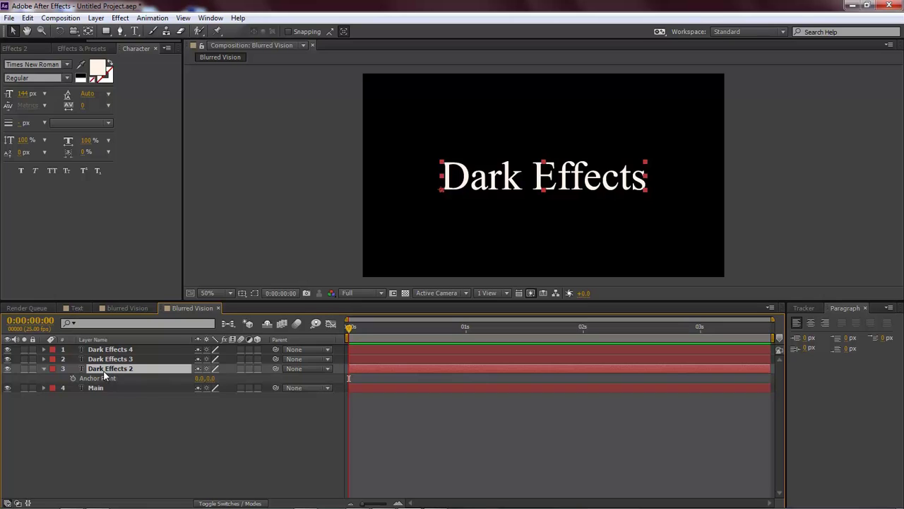
click(43, 368)
key(Return)
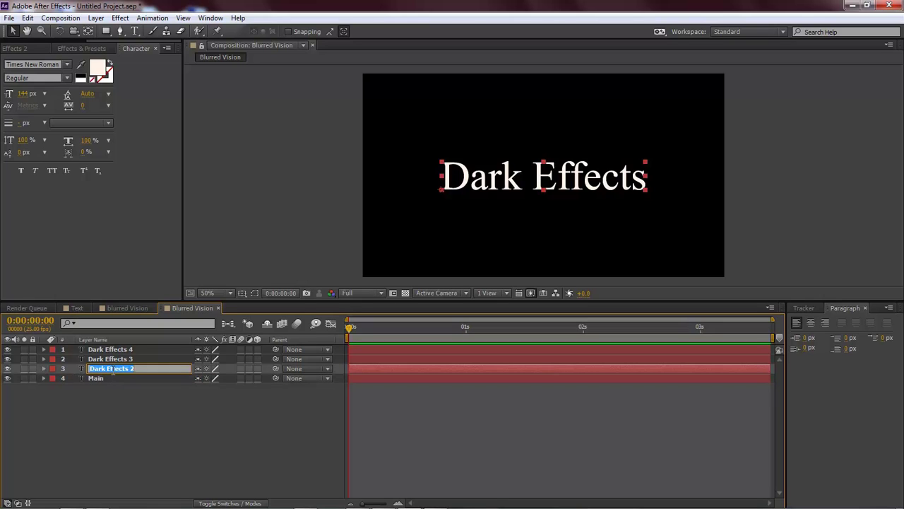
text(dark)
key(Return)
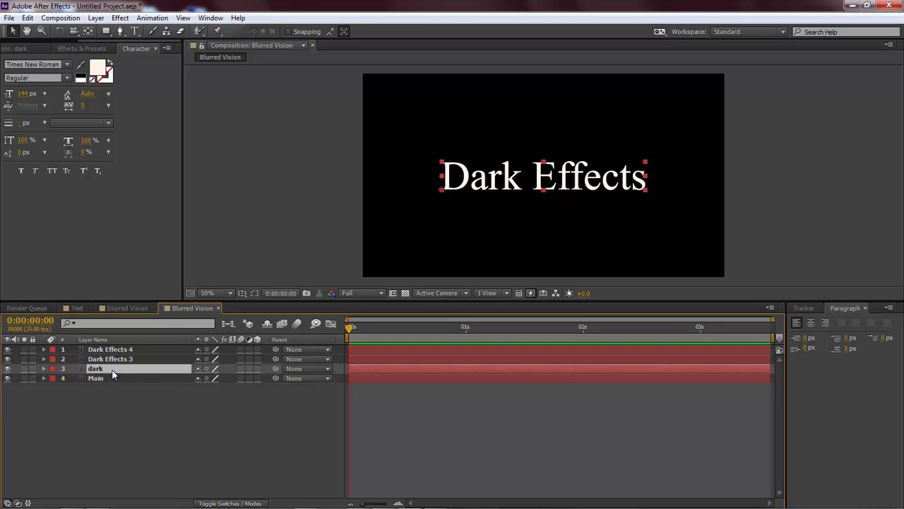
- Rename the top two copies to E and ffects
click(114, 359)
key(Return)
text(E)
key(Return)
click(114, 349)
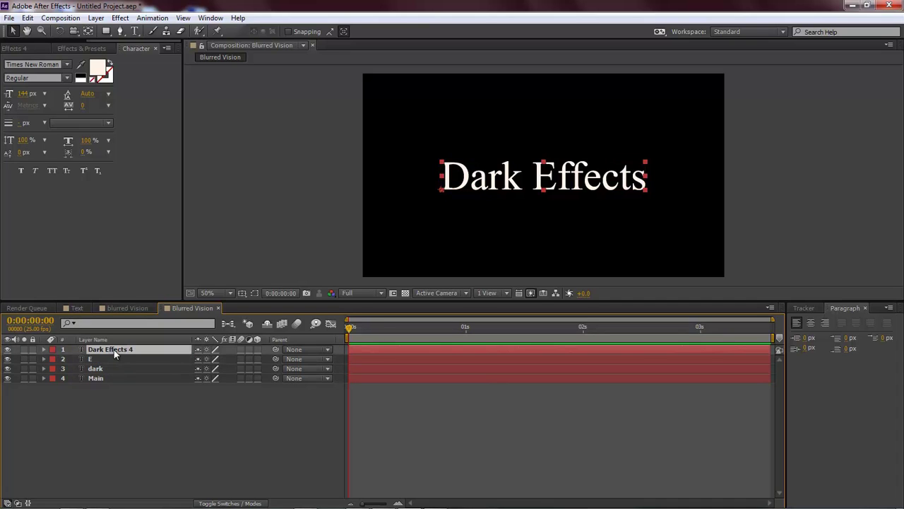
key(Return)
text(ffects)
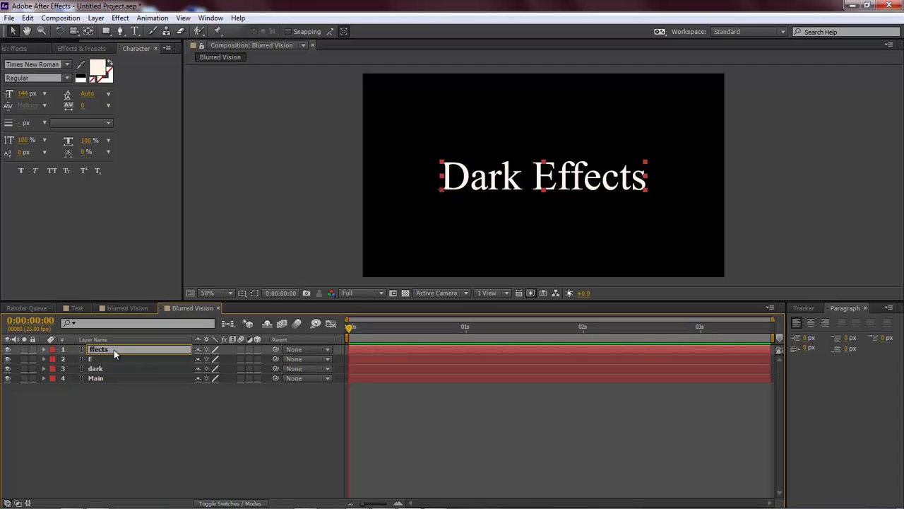
key(Return)
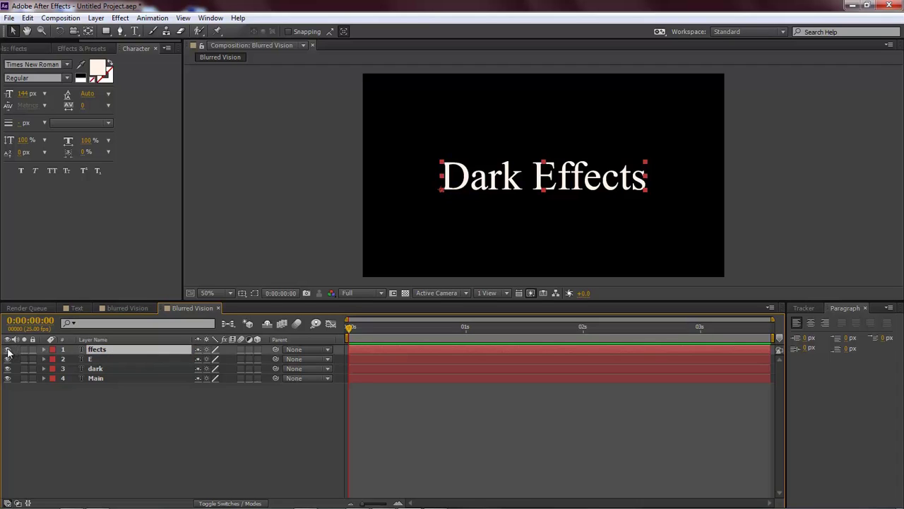
- Hide the ffects and E layers and select the 'Effects' text in the dark layer
drag(7, 349, 7, 359)
click(99, 369)
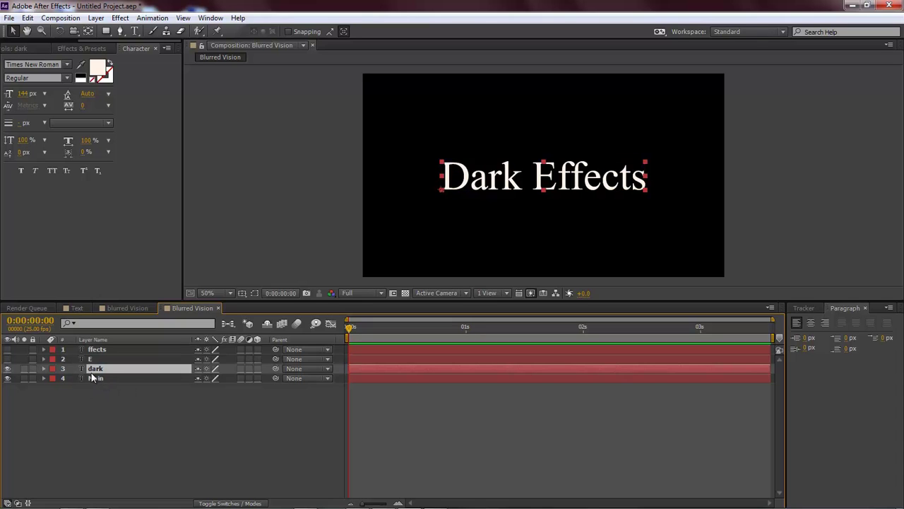
click(135, 31)
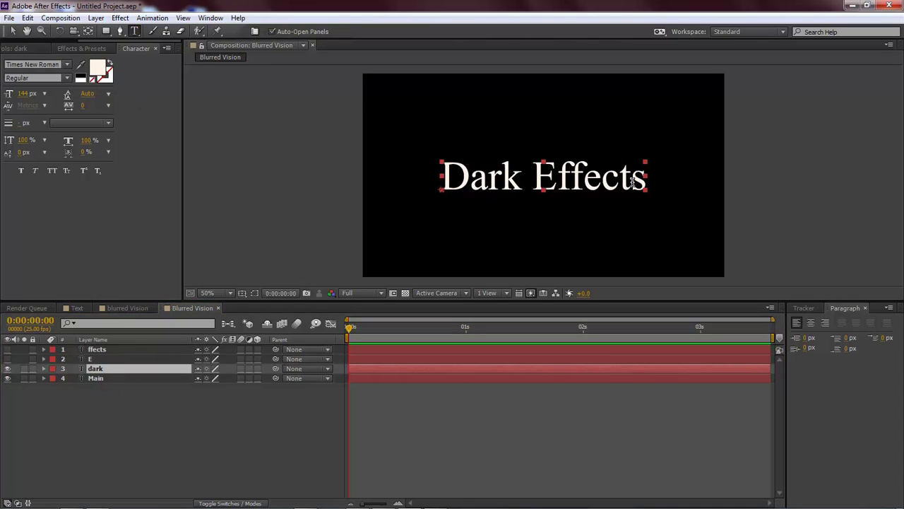
drag(645, 182, 526, 180)
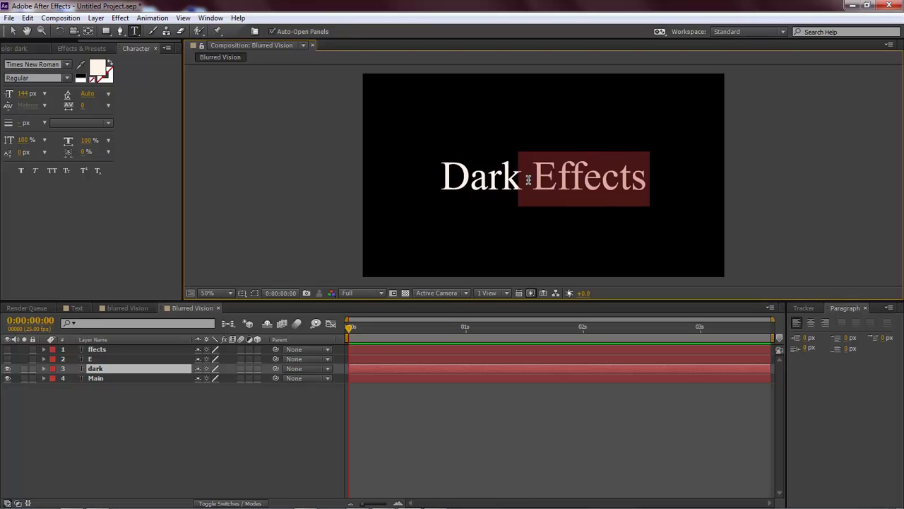
click(528, 180)
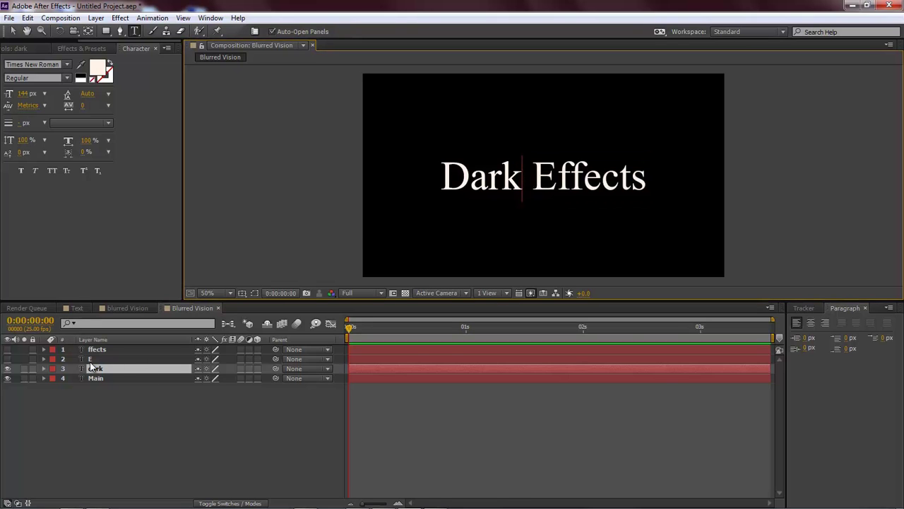
- Show only the E layer and delete 'Dark' and 'ffects', leaving just the letter E
click(7, 369)
click(8, 359)
click(89, 359)
drag(440, 177, 528, 173)
key(Delete)
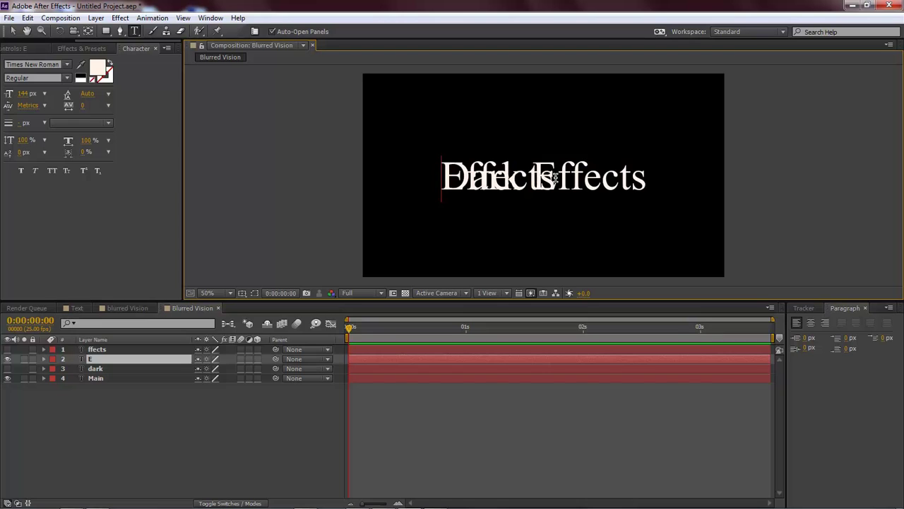
drag(559, 177, 472, 178)
key(Delete)
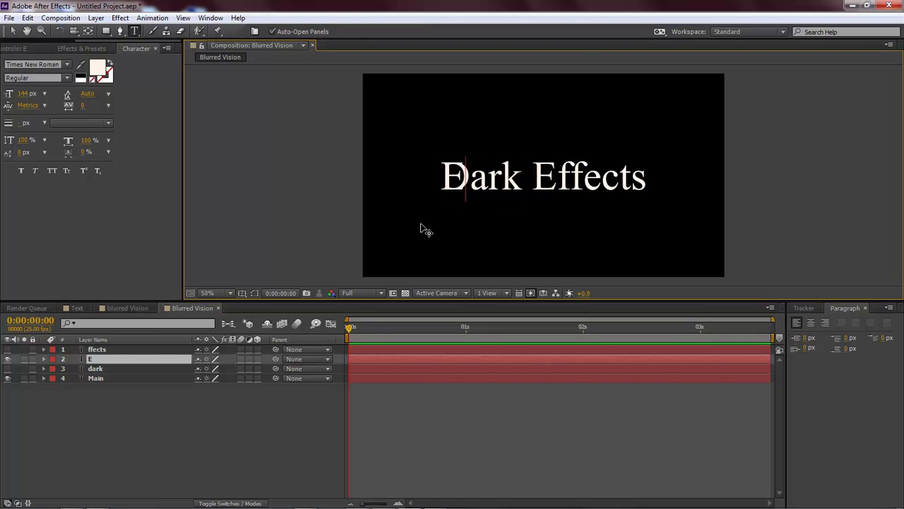
click(96, 360)
- Slide the E layer's Position to 599, 410 so it sits over the title's E
key(p)
drag(204, 368, 381, 367)
click(262, 427)
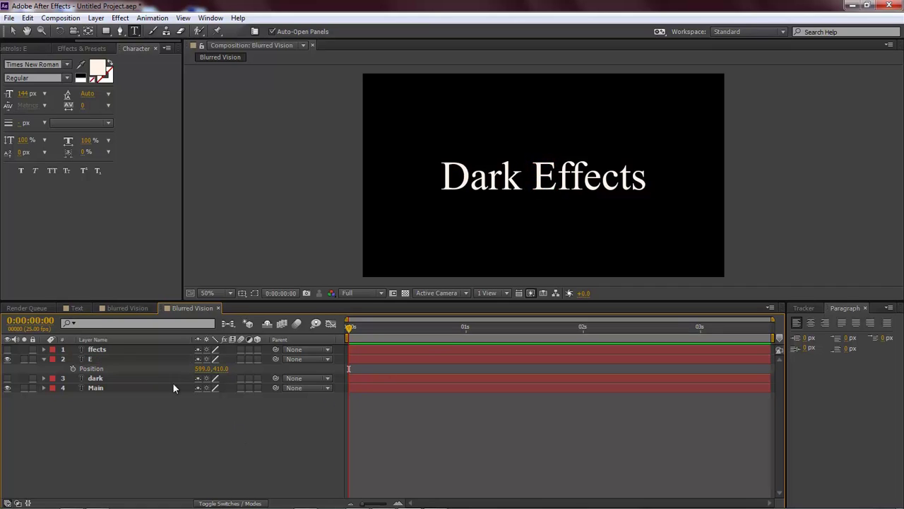
click(43, 359)
- Delete 'Dark E' from the ffects layer's text and slide it next to Dark
click(117, 350)
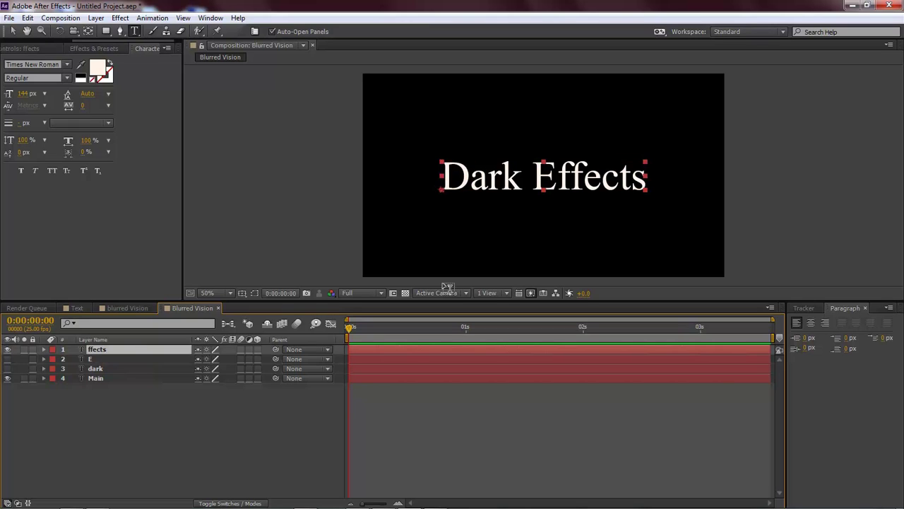
drag(443, 177, 557, 178)
key(BackSpace)
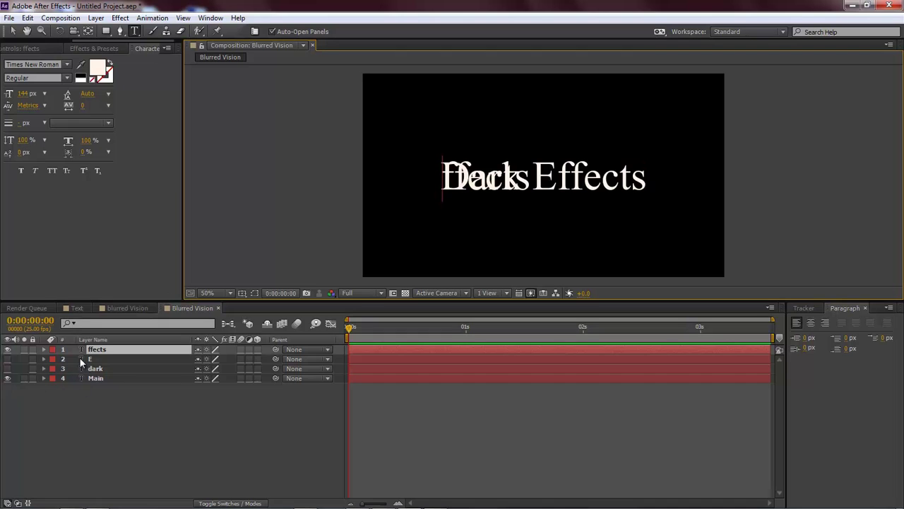
text(p)
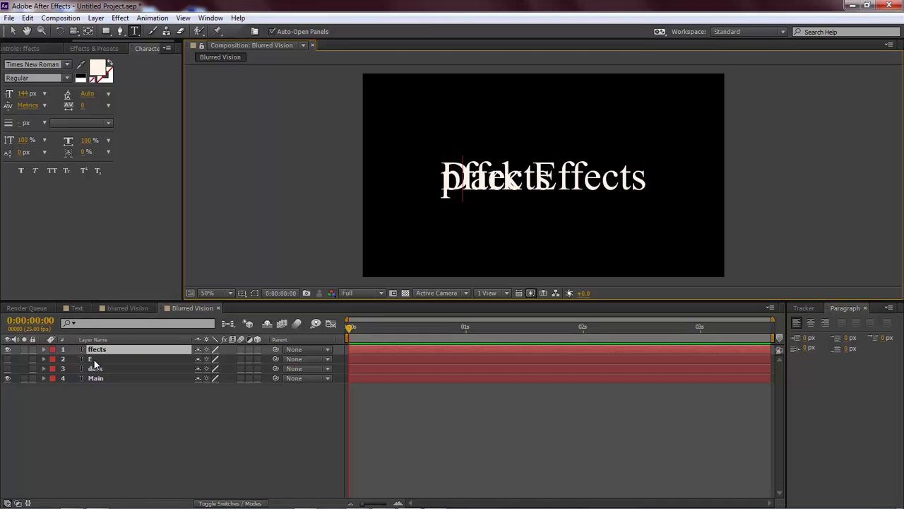
click(102, 350)
key(p)
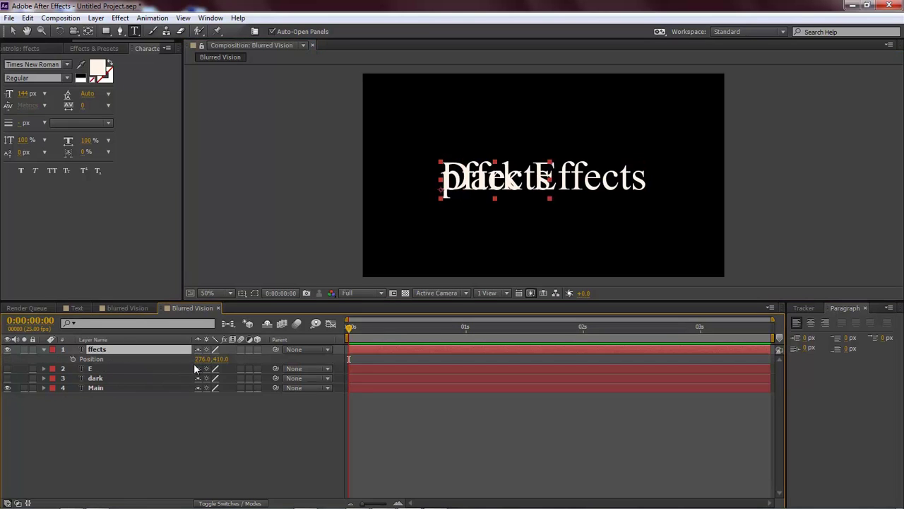
drag(202, 366, 370, 365)
key(Right)
key(Right)
key(Right)
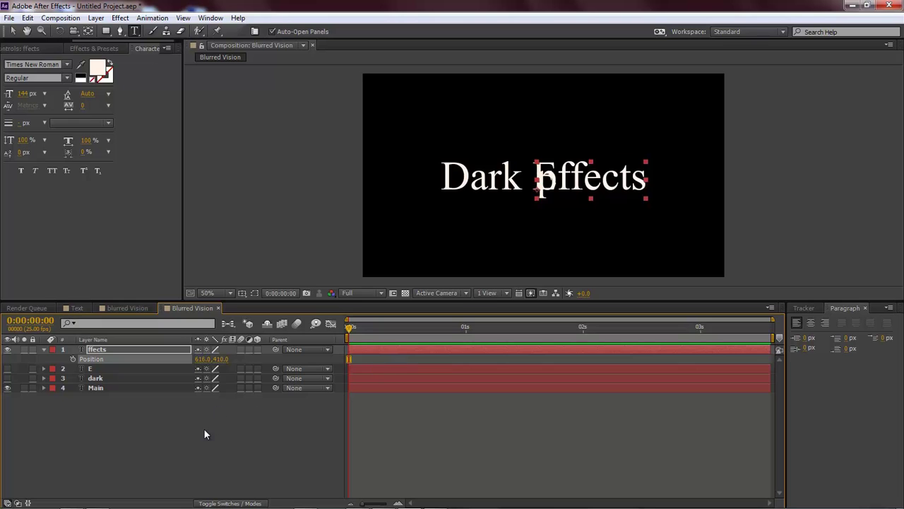
click(202, 433)
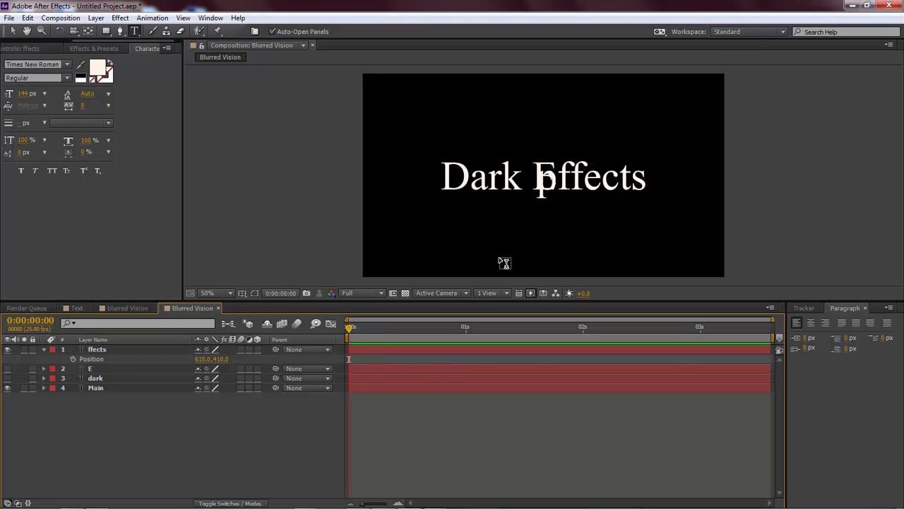
- Remove the stray leading letter and nudge the ffects layer to Position 688, 410
double_click(551, 180)
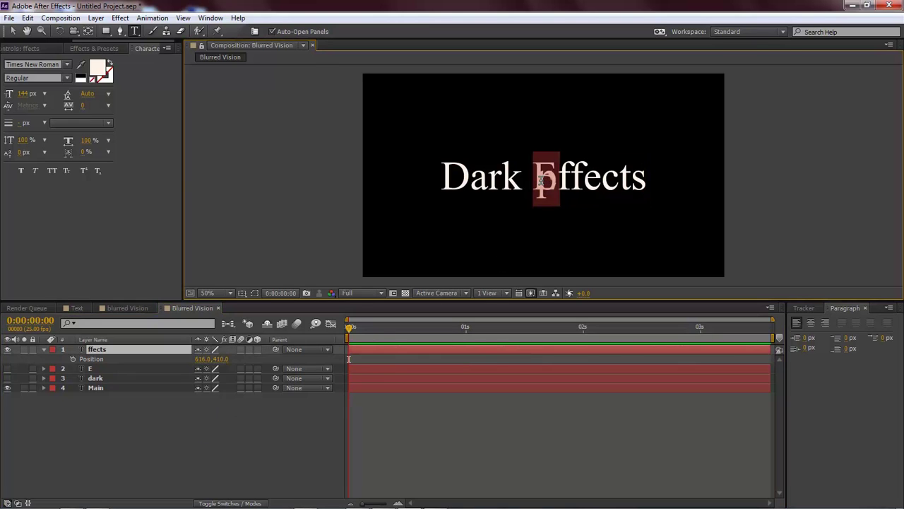
key(BackSpace)
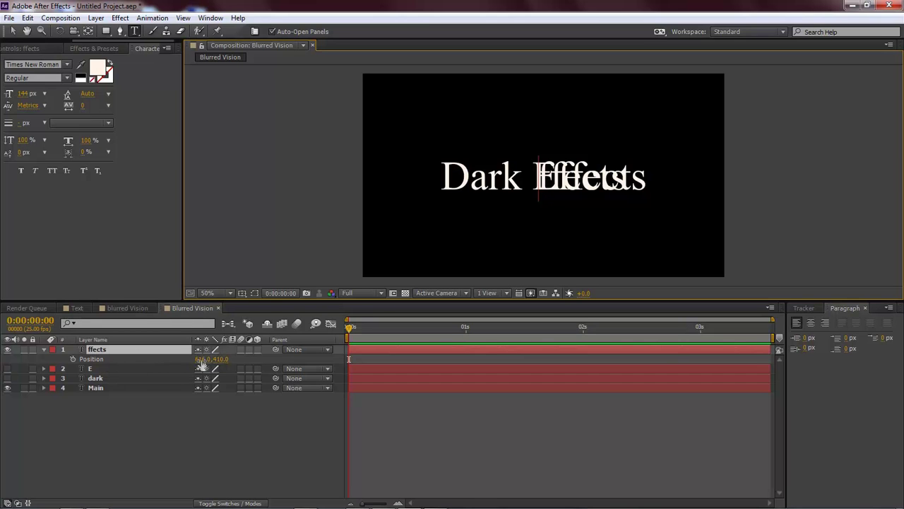
drag(201, 360, 251, 360)
key(Right)
key(Right)
key(Right)
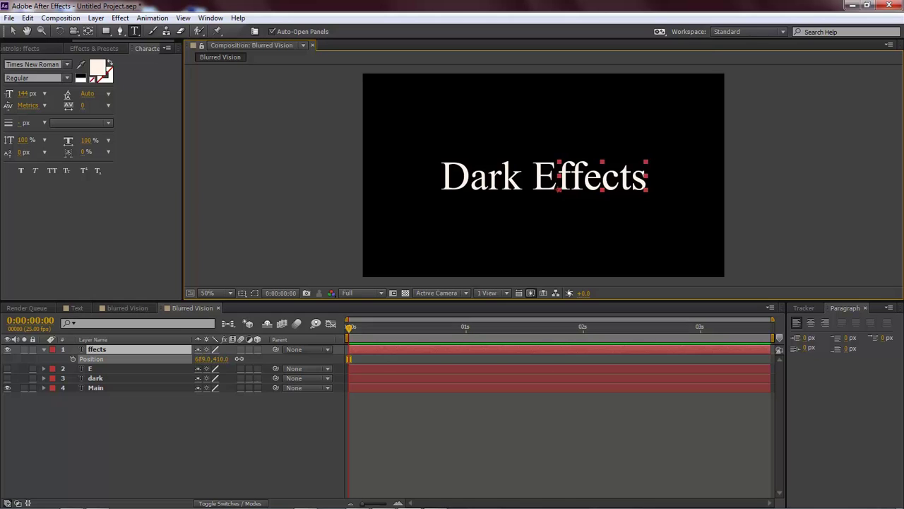
key(Left)
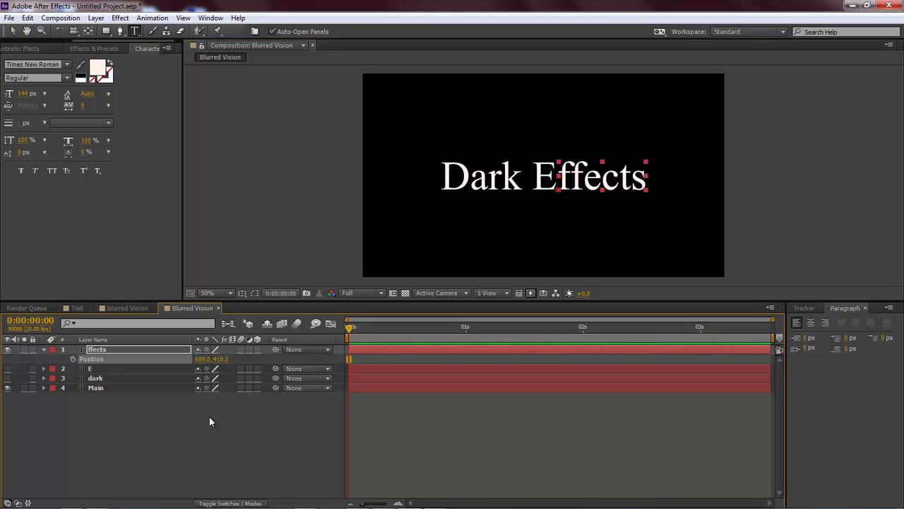
click(210, 421)
- Hide the Main layer, toggle each letter layer to verify alignment, then select dark
click(8, 387)
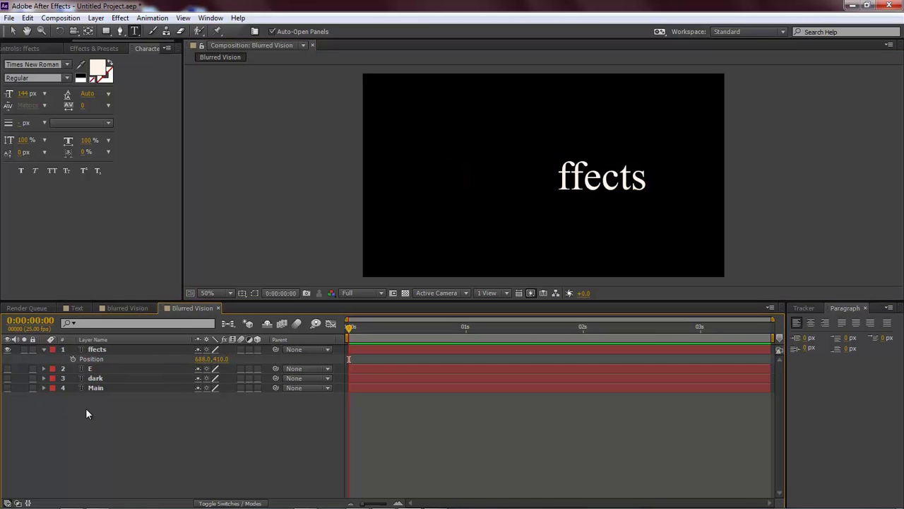
click(7, 387)
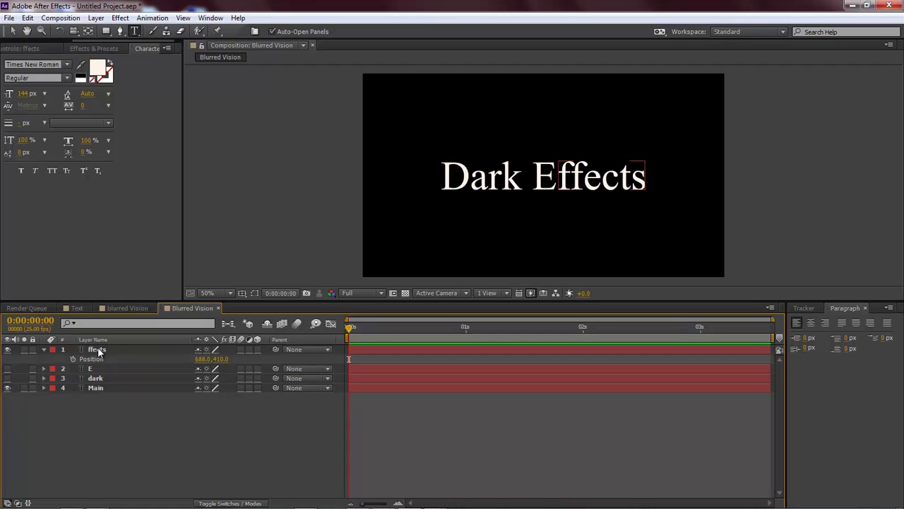
click(8, 368)
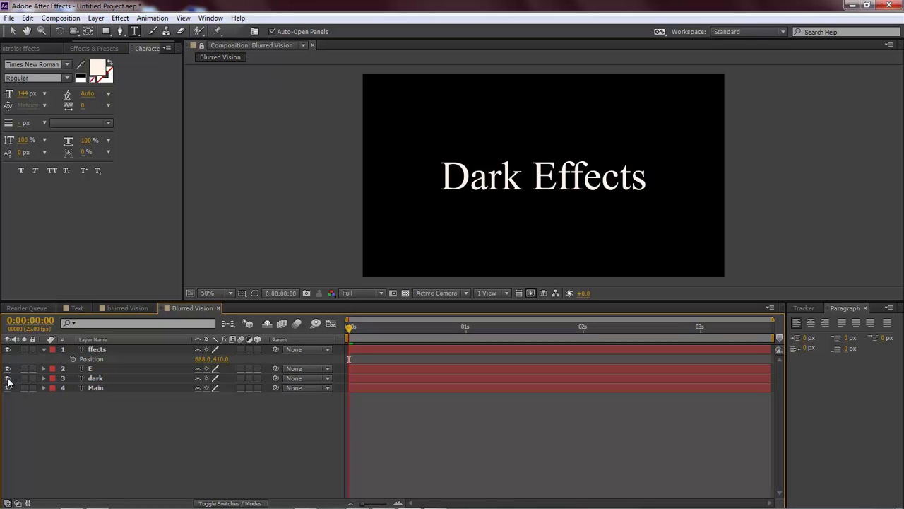
click(8, 387)
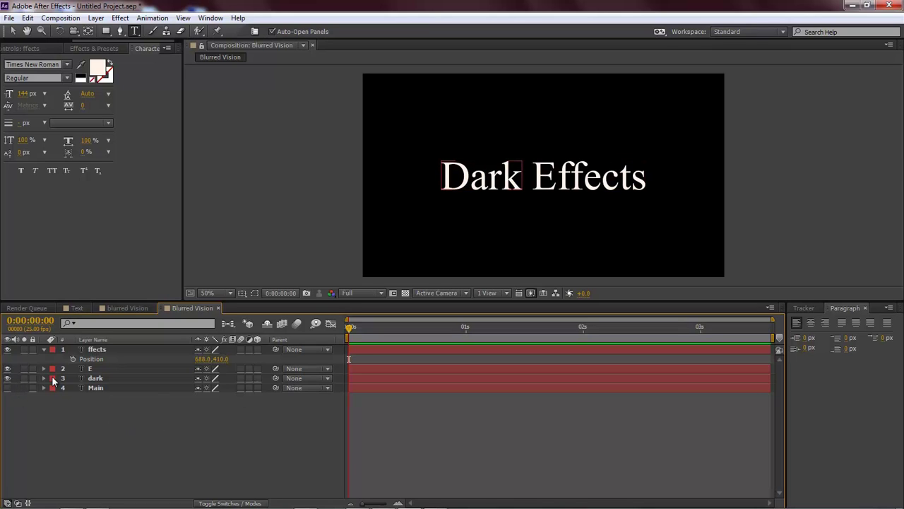
click(8, 377)
click(8, 378)
click(7, 368)
click(8, 369)
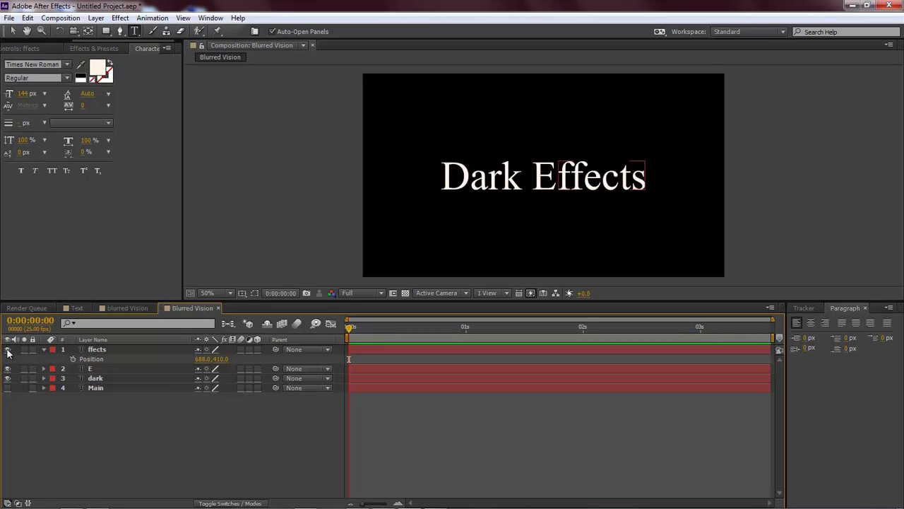
click(8, 349)
click(8, 349)
click(114, 409)
click(95, 378)
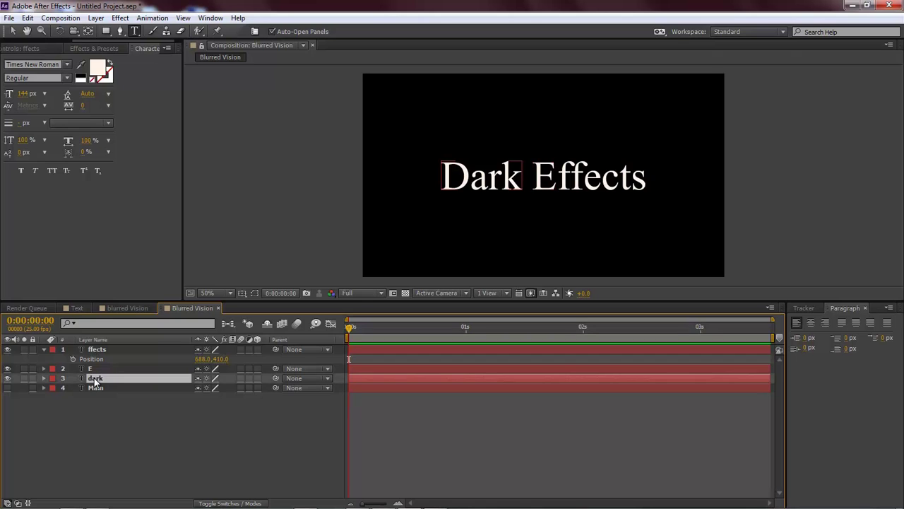
- Apply Box Blur to the ffects layer and keyframe Blur Radius 2.5 near 1 second
click(119, 18)
mouse_move(262, 98)
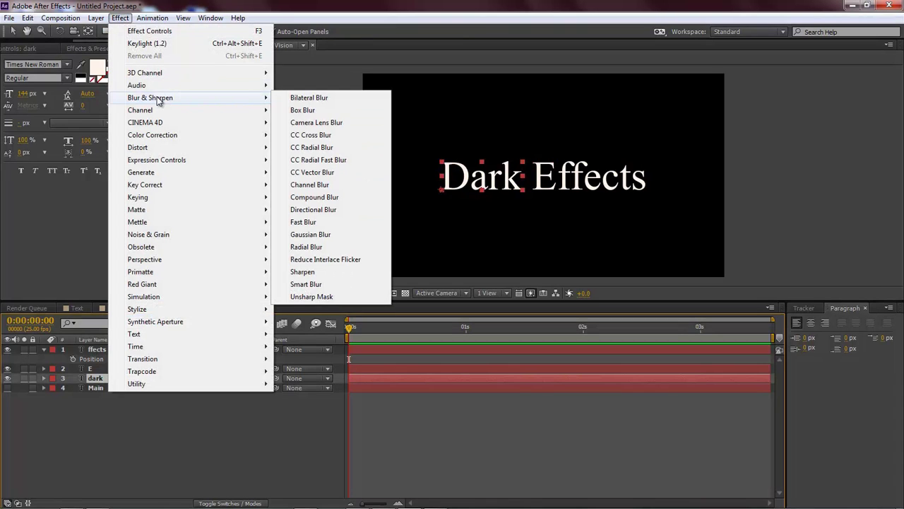
click(318, 113)
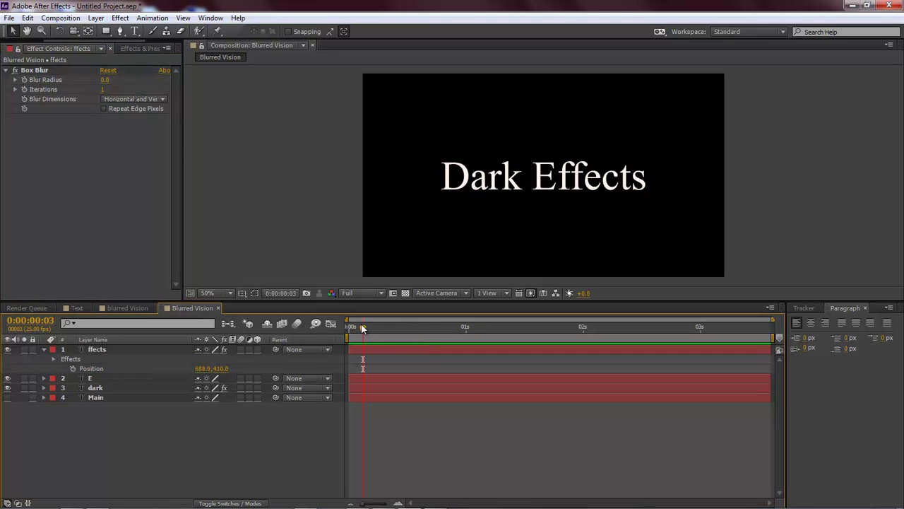
drag(363, 327, 382, 328)
mouse_move(461, 328)
mouse_down()
mouse_move(424, 328)
mouse_move(466, 328)
mouse_up()
click(26, 82)
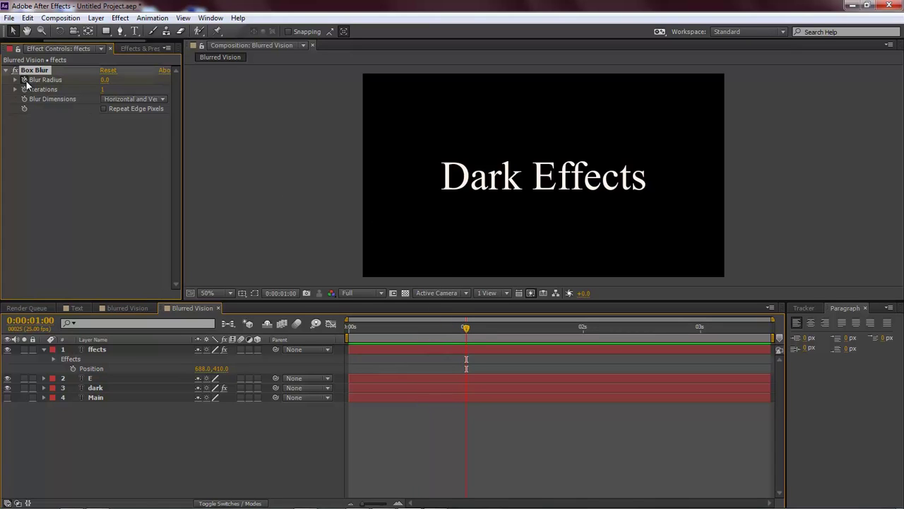
drag(105, 79, 110, 79)
click(107, 80)
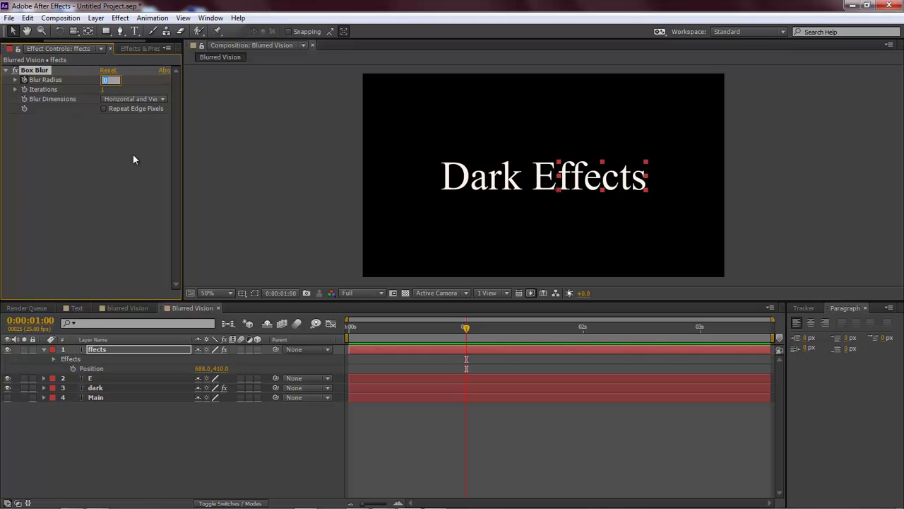
text(2.5)
key(Return)
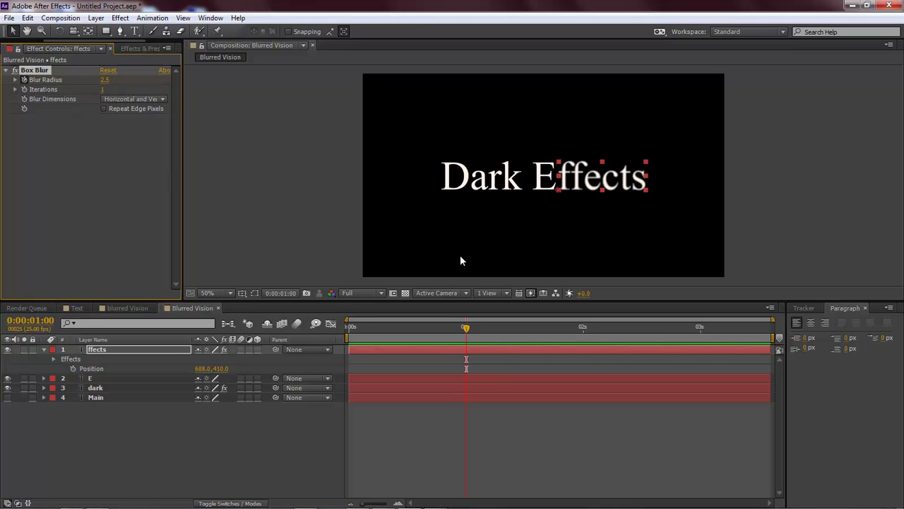
- Keyframe Blur Radius 5 at 2 seconds and back to 0 at 3 seconds
drag(466, 330, 583, 330)
click(105, 80)
text(5)
key(Return)
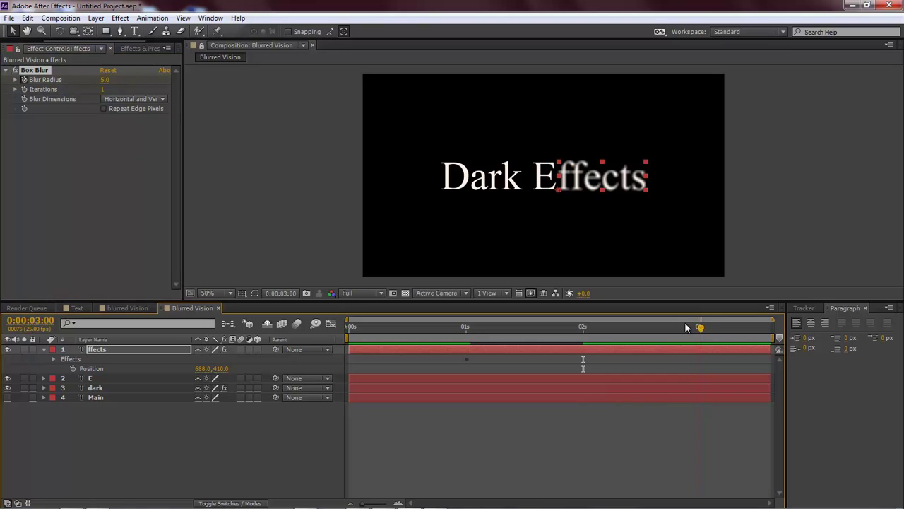
click(106, 80)
text(0)
key(Return)
- Preview the blur, then copy the Box Blur animation onto the dark layer
drag(703, 332, 651, 336)
key(space)
click(44, 74)
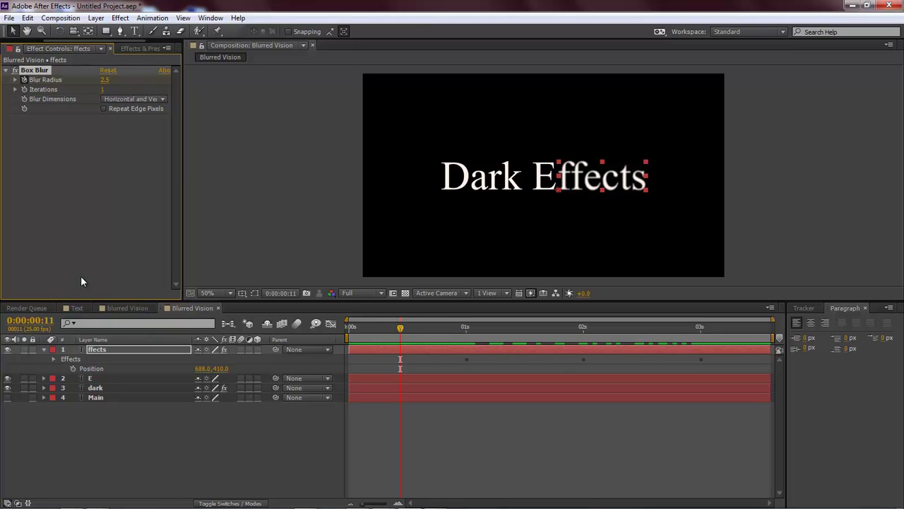
click(97, 388)
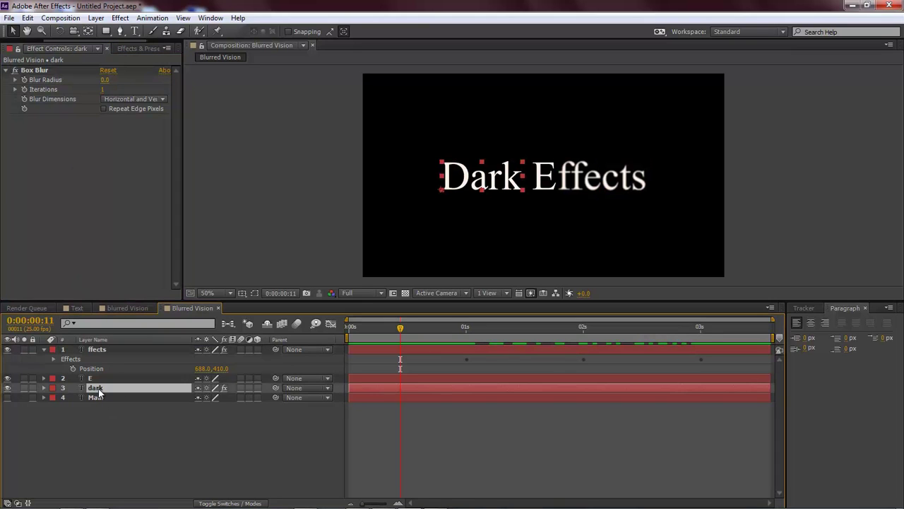
key(ctrl+v)
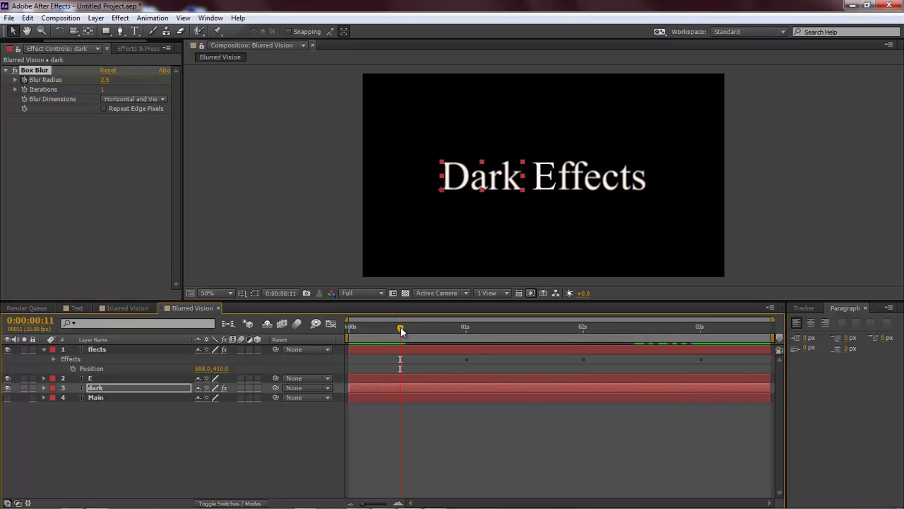
drag(402, 326, 461, 329)
- Set the current time to 0:00:00:24 and select Glasses.png in the Project panel
click(157, 424)
drag(115, 39, 39, 43)
click(17, 48)
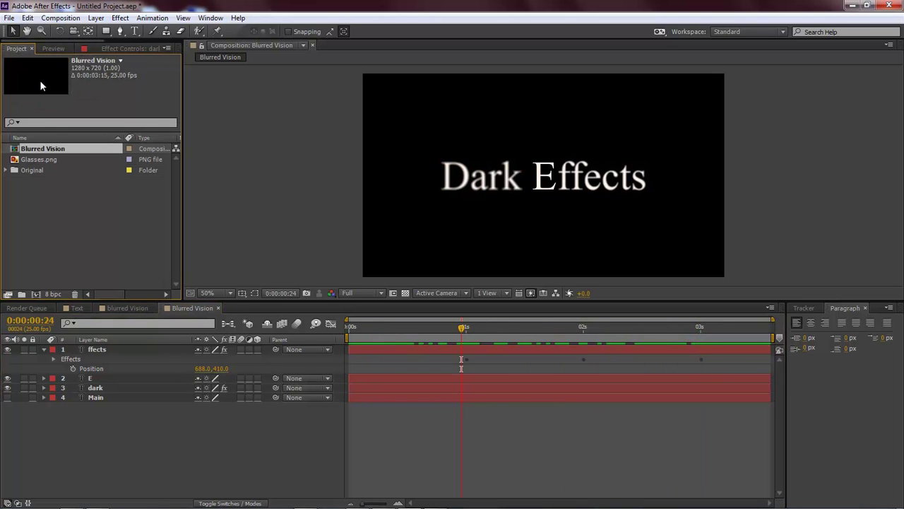
click(41, 159)
- Add Glasses.png to the composition and apply Keylight (1.2) to it
drag(41, 158, 535, 181)
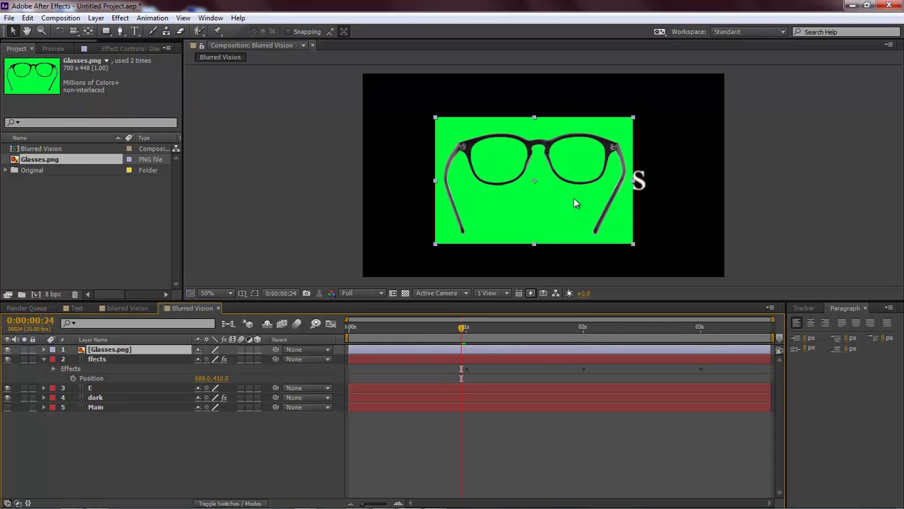
click(120, 18)
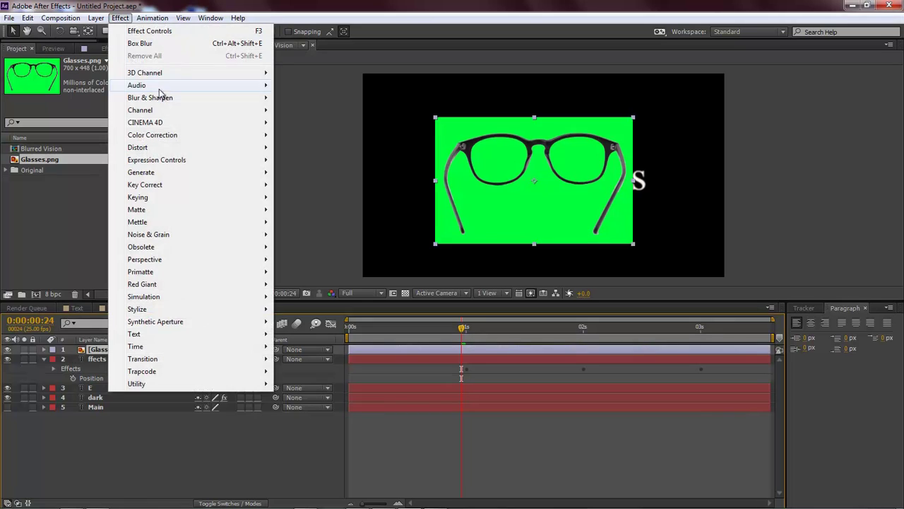
mouse_move(158, 198)
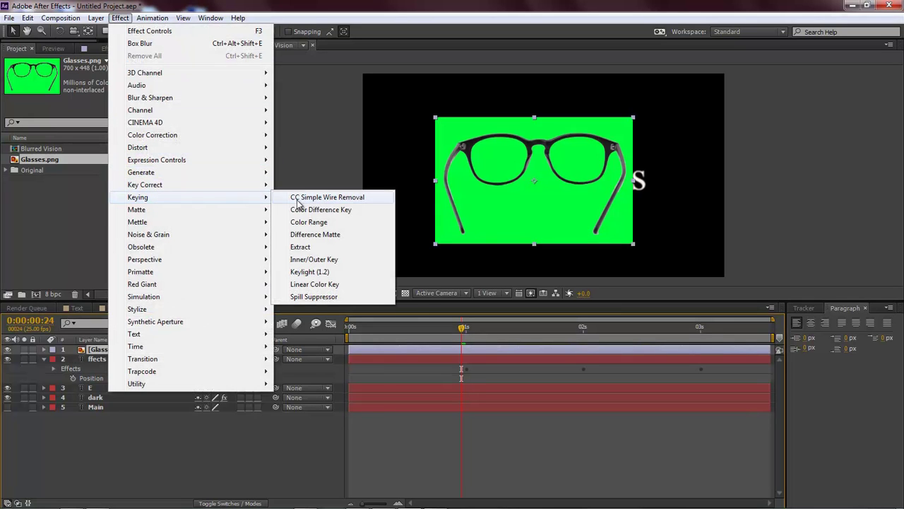
click(322, 272)
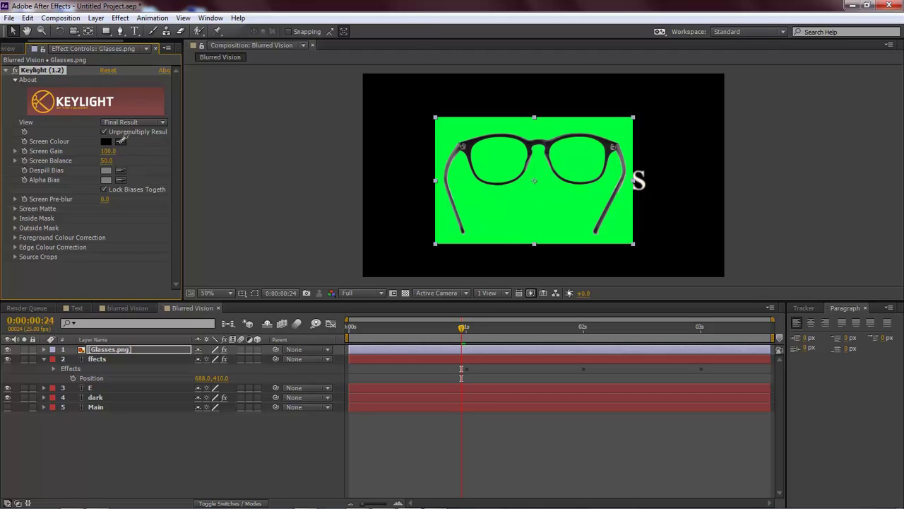
- Sample the green background as the Screen Colour and collapse the Keylight settings
click(121, 142)
click(541, 203)
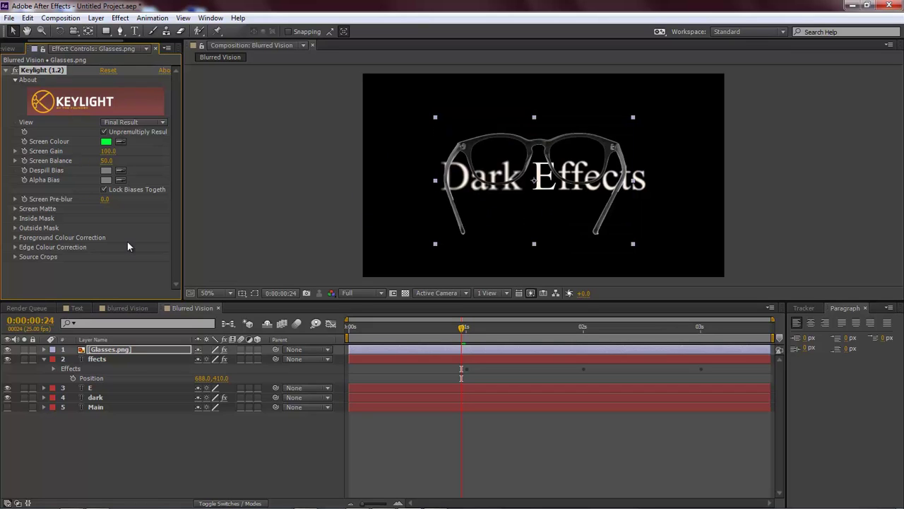
click(7, 71)
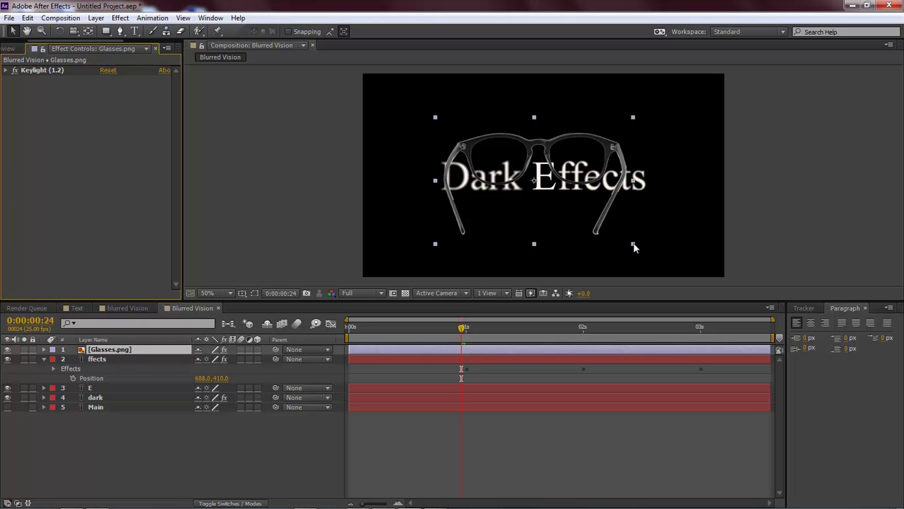
- Scale up the glasses, enable 3D, enlarge again and lower them so the lenses frame the title
drag(633, 246, 658, 242)
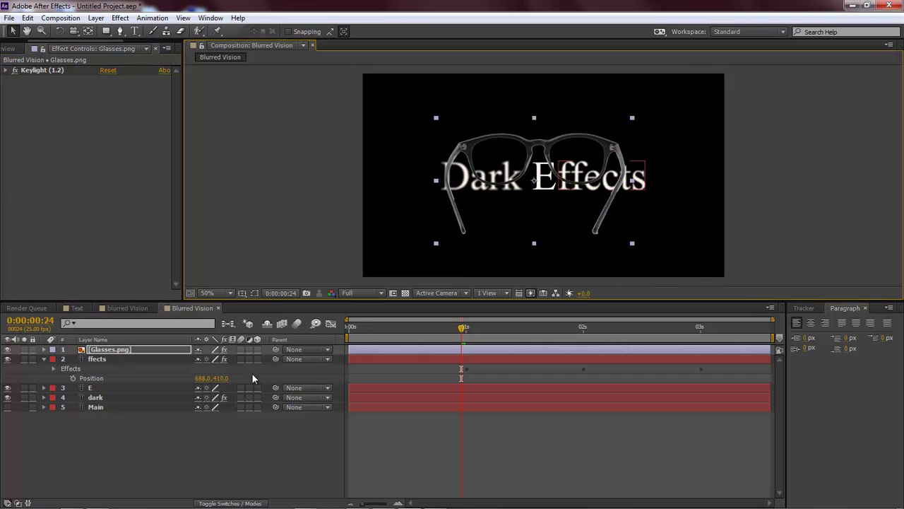
click(258, 349)
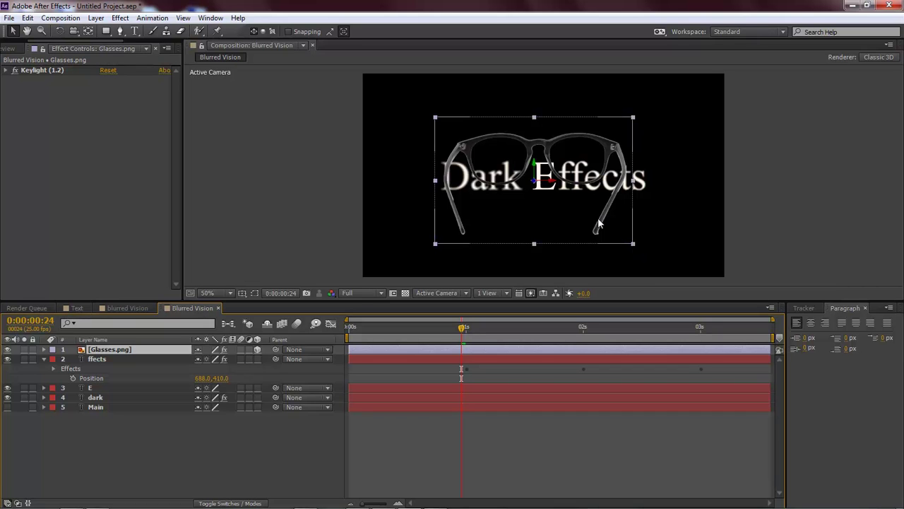
drag(538, 184, 805, 74)
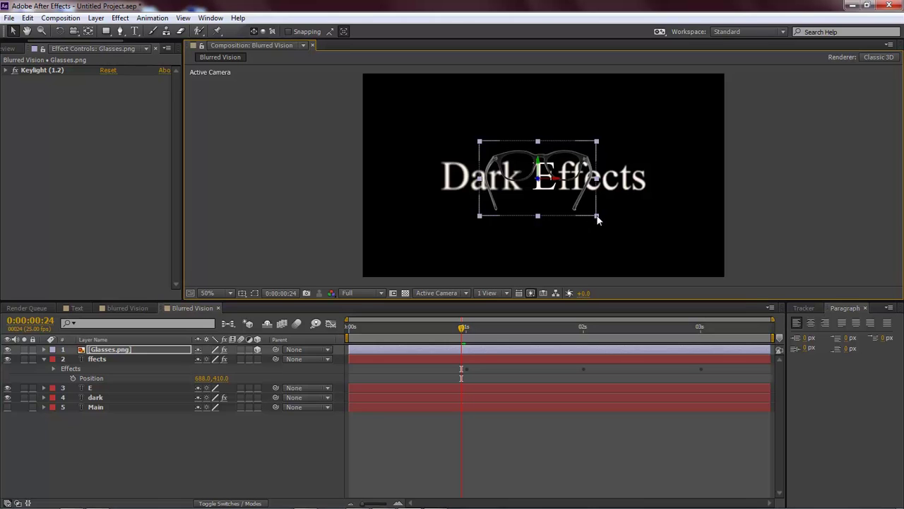
drag(597, 217, 696, 276)
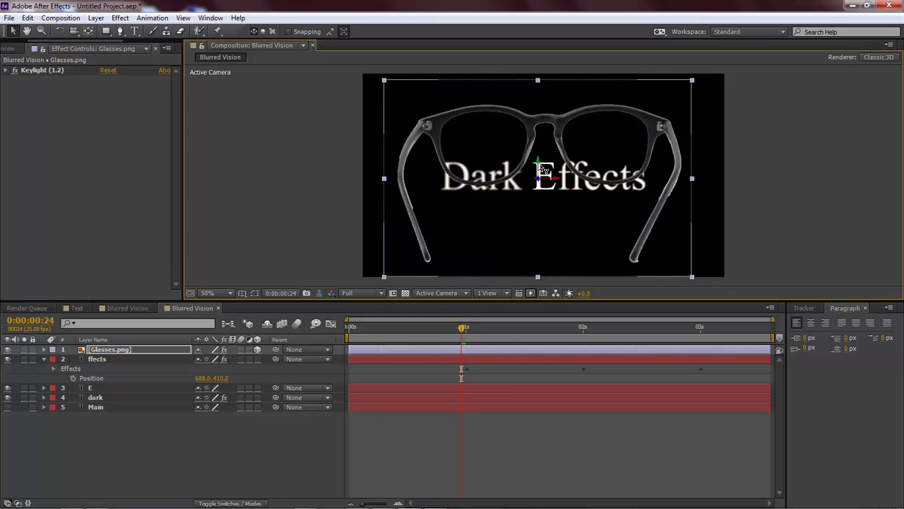
drag(540, 178, 540, 221)
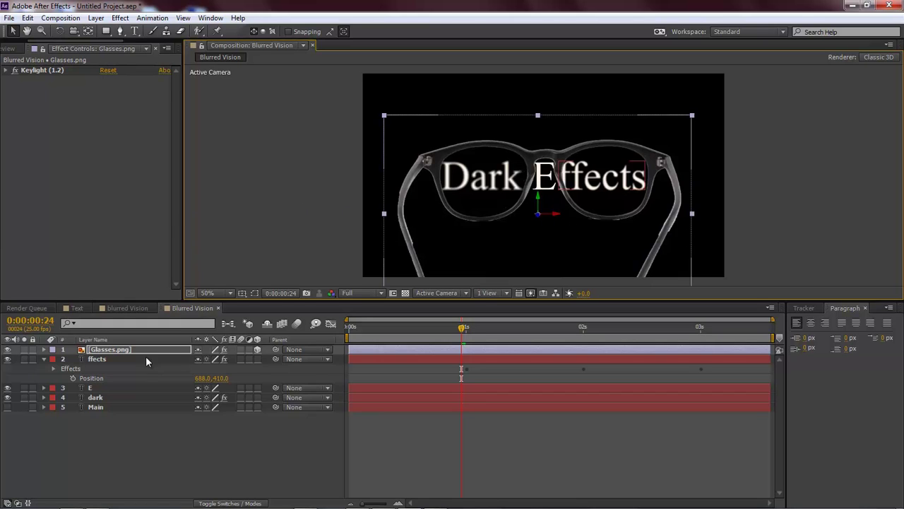
click(110, 350)
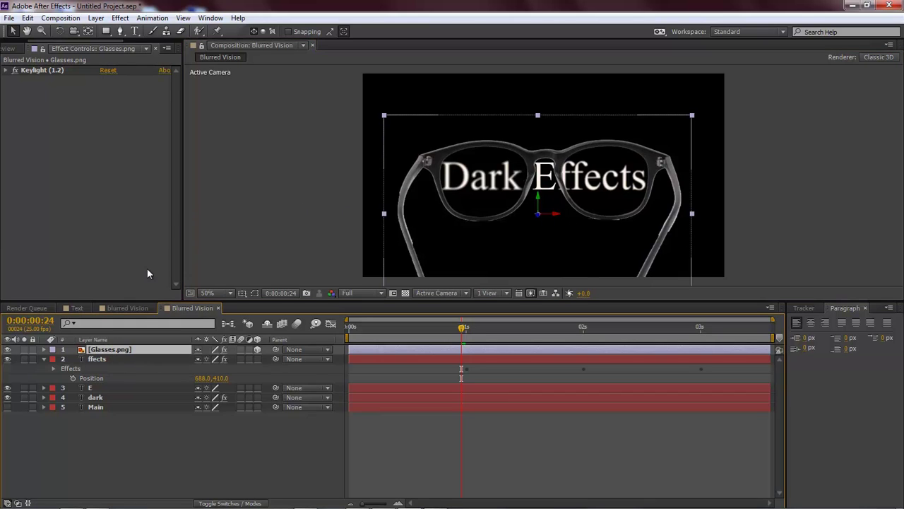
- Drag the glasses' anchor point to the right arm hinge using the Pan Behind tool
click(89, 32)
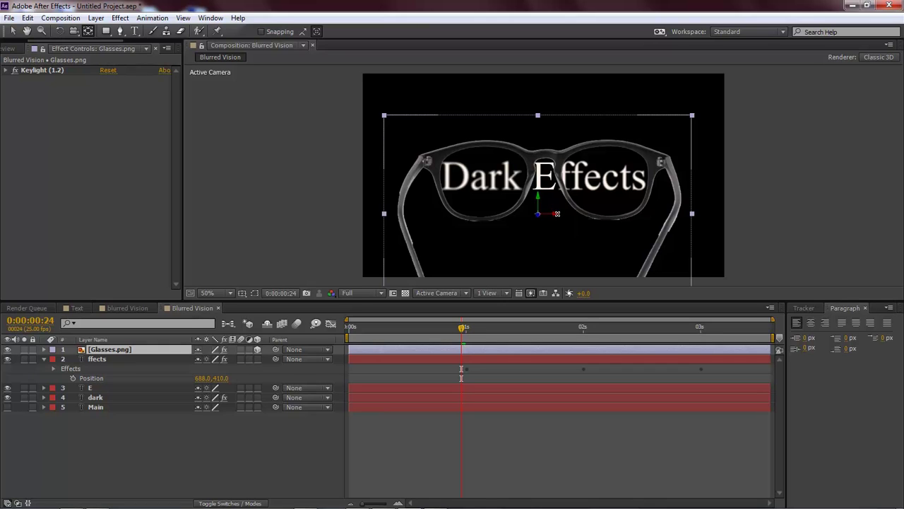
drag(558, 214, 735, 214)
drag(667, 214, 656, 214)
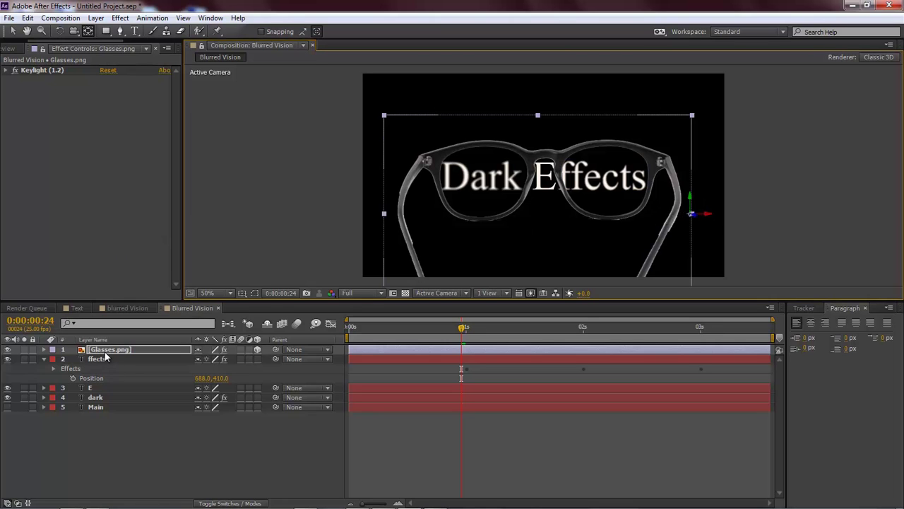
- Reveal Glasses.png's Transform properties and set an Orientation keyframe at 1s
click(44, 358)
click(44, 349)
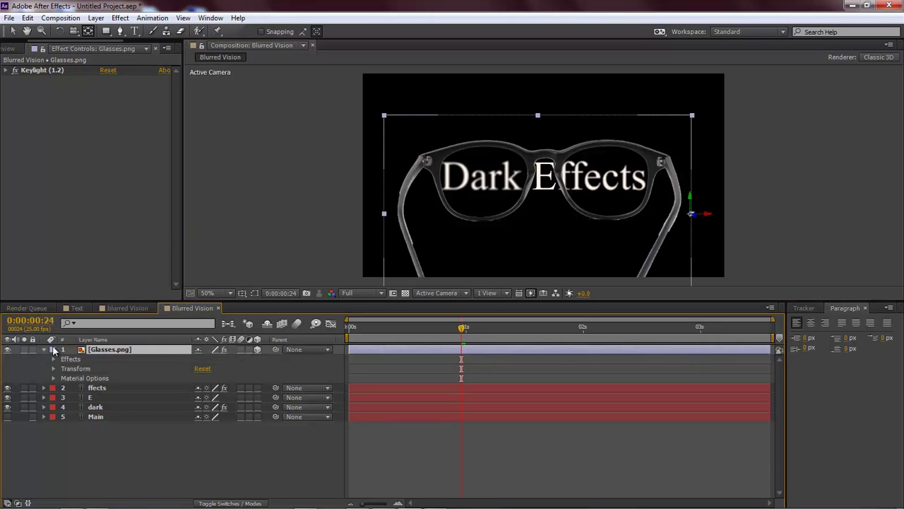
click(53, 368)
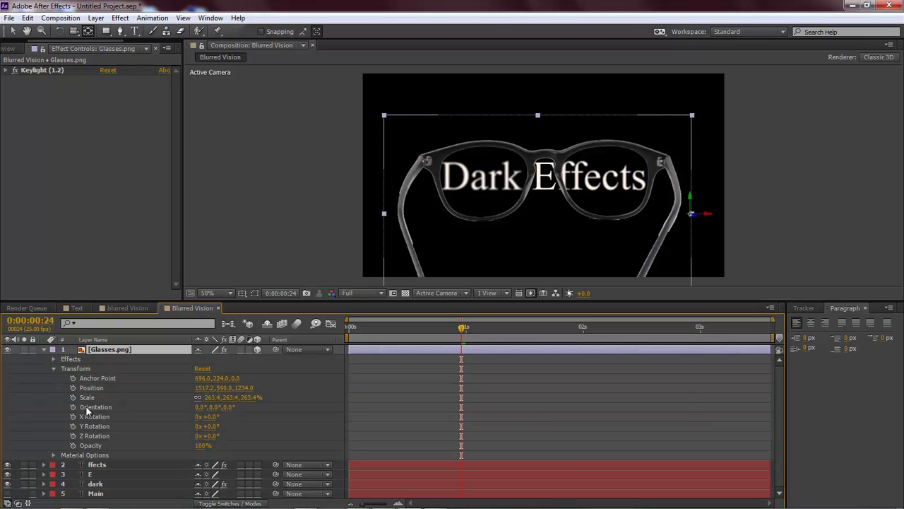
click(467, 328)
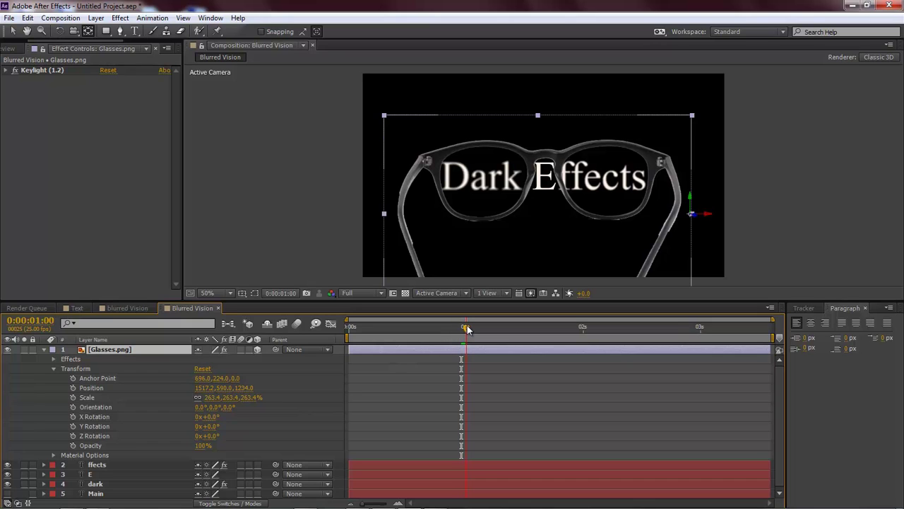
click(73, 407)
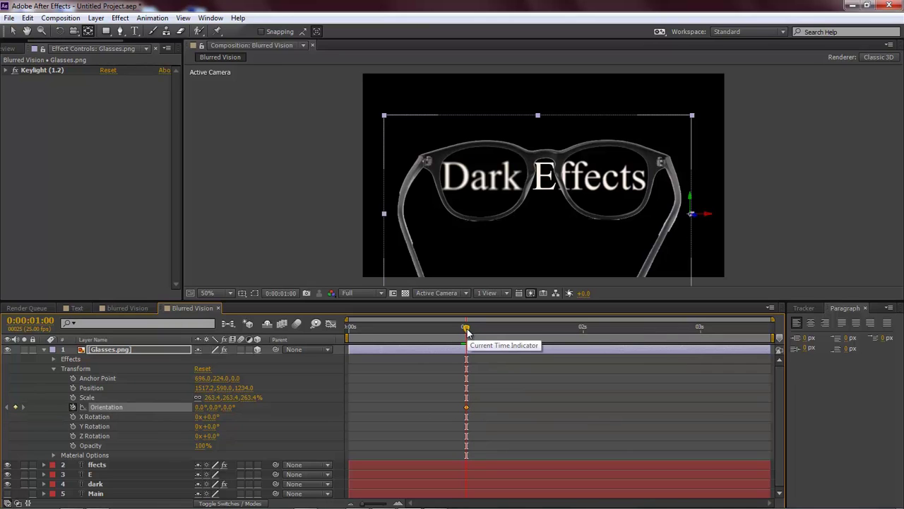
- At 0s, turn the glasses edge-on with Orientation Y 106°, then scrub forward to check
drag(466, 329, 349, 328)
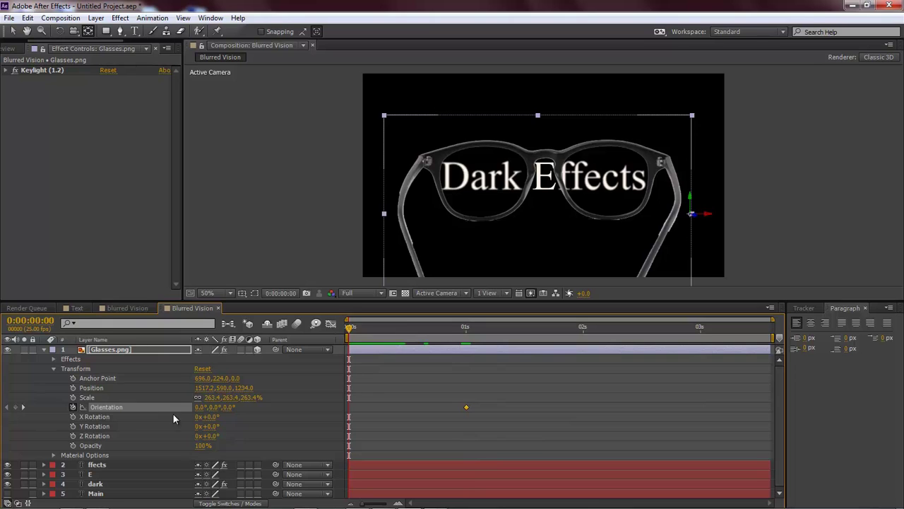
drag(198, 408, 272, 407)
key(ctrl+z)
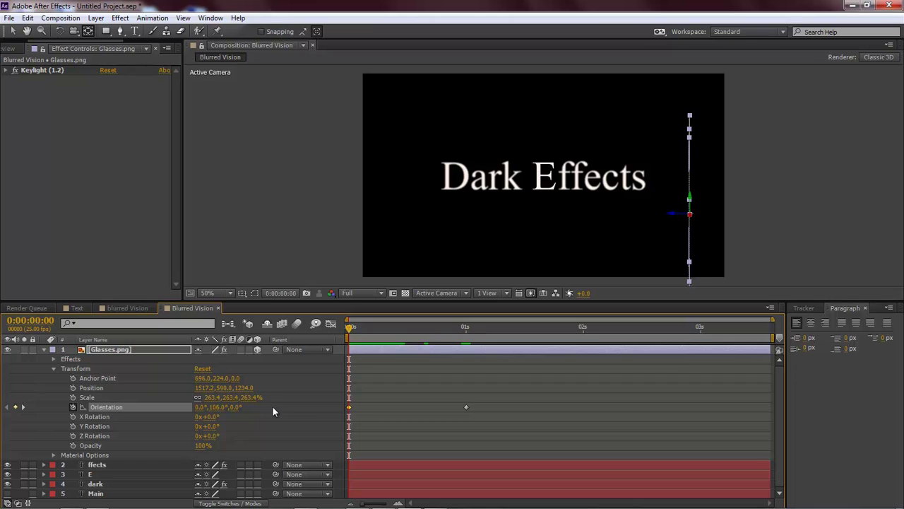
click(287, 249)
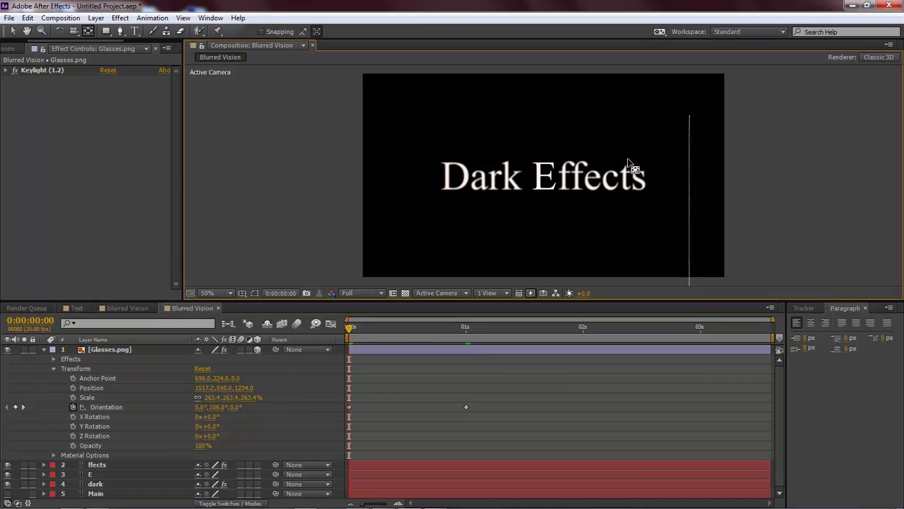
click(12, 31)
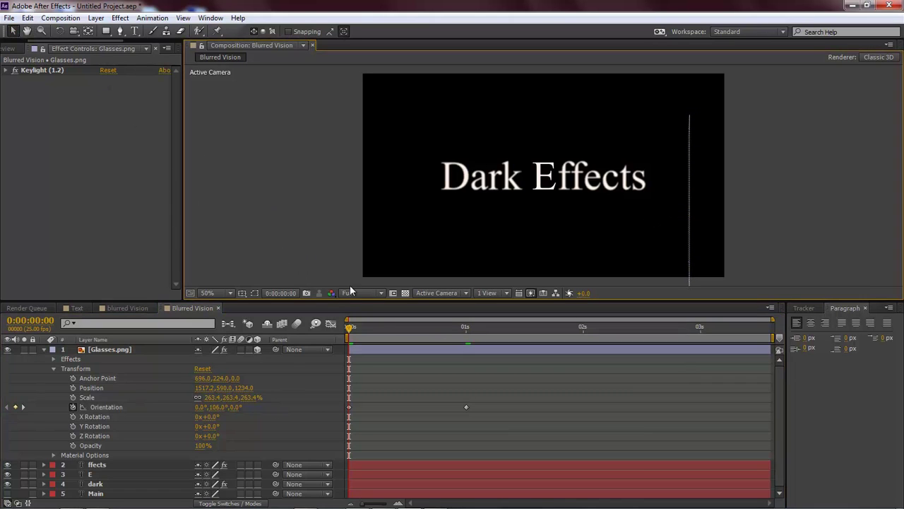
drag(349, 327, 373, 329)
- Collapse the Glasses layer and preview the swing-in from 0s in front of the title
click(53, 368)
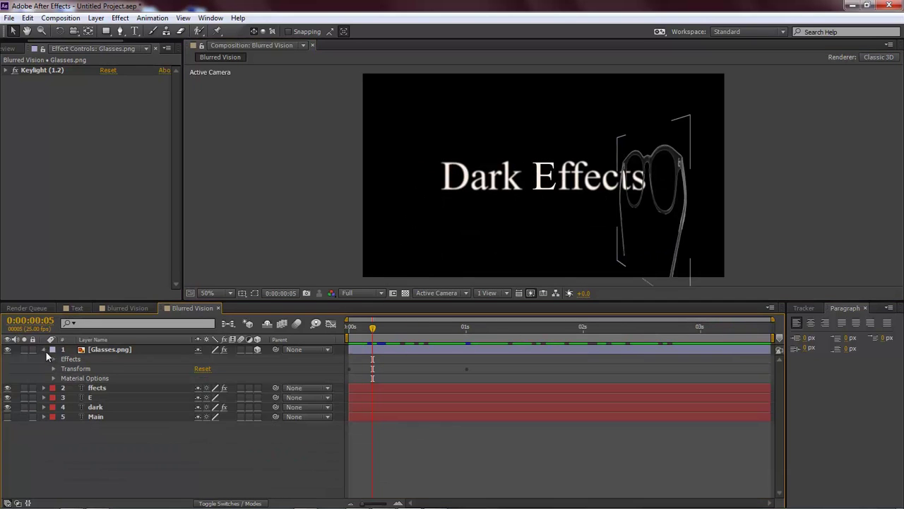
click(43, 349)
click(342, 402)
drag(373, 329, 349, 328)
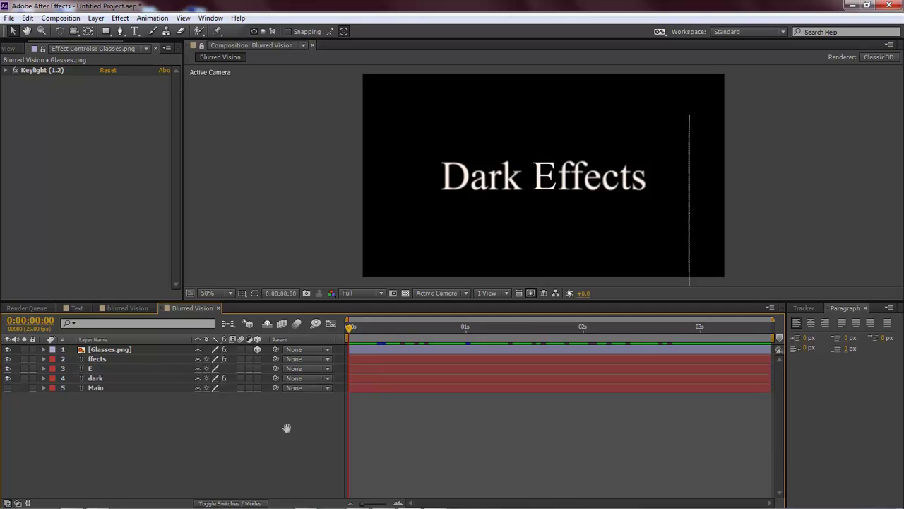
key(space)
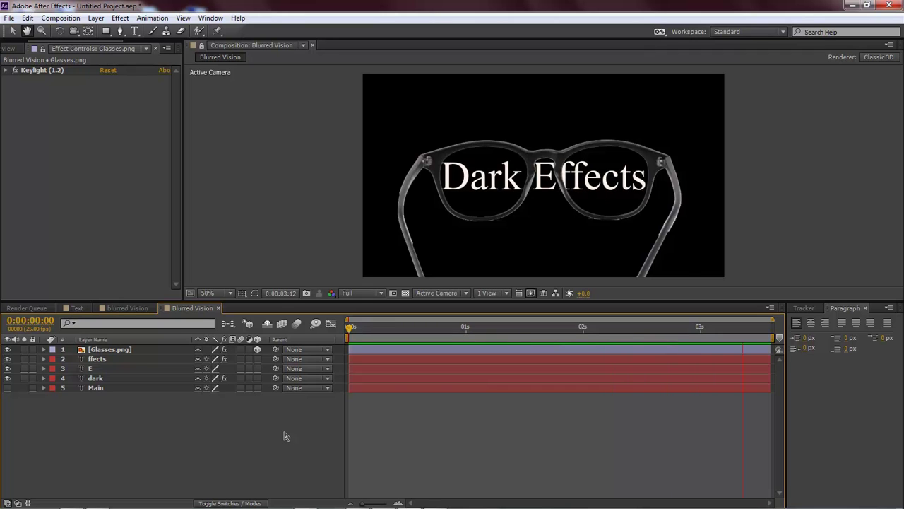
key(space)
click(97, 359)
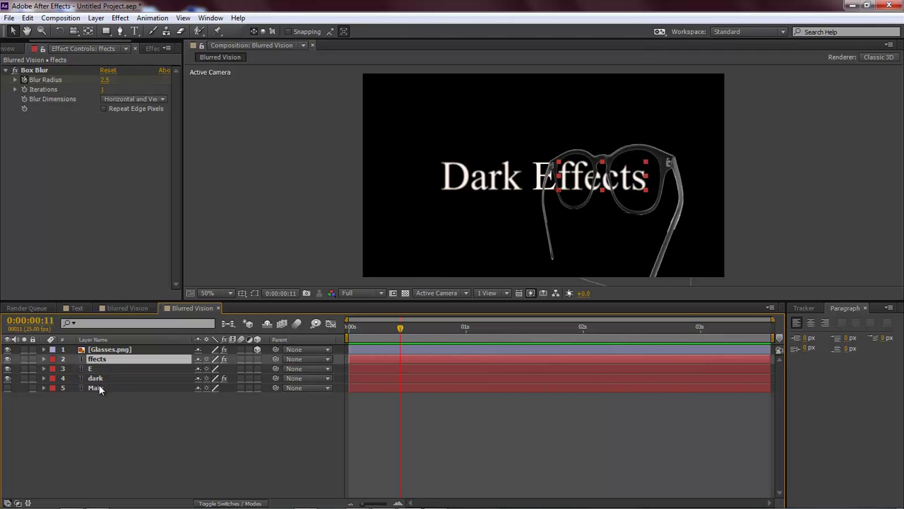
- Pre-compose the ffects, E, dark and Main layers into a composition named 'Text'
shift+click(98, 387)
right_click(108, 361)
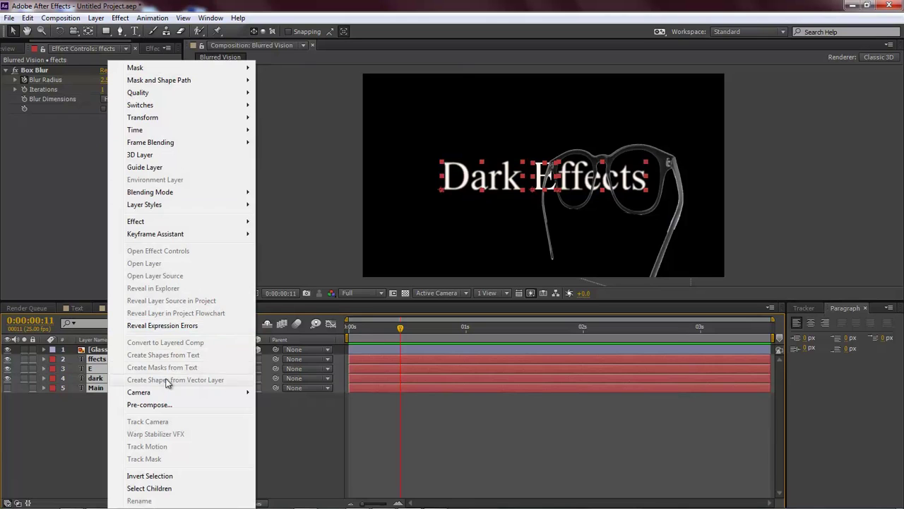
click(180, 404)
text(Text)
click(476, 322)
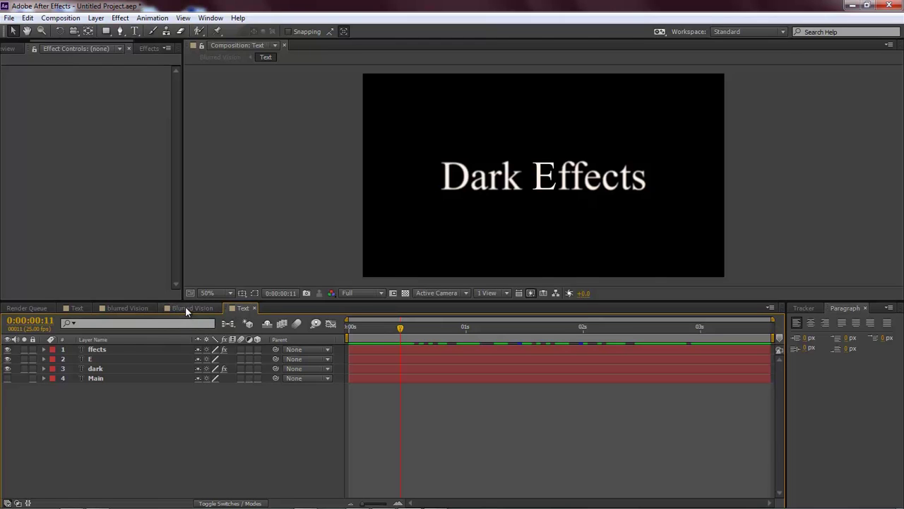
- Return to Blurred Vision and scrub the timeline to check the glasses animation
click(187, 308)
click(107, 360)
click(110, 350)
click(153, 395)
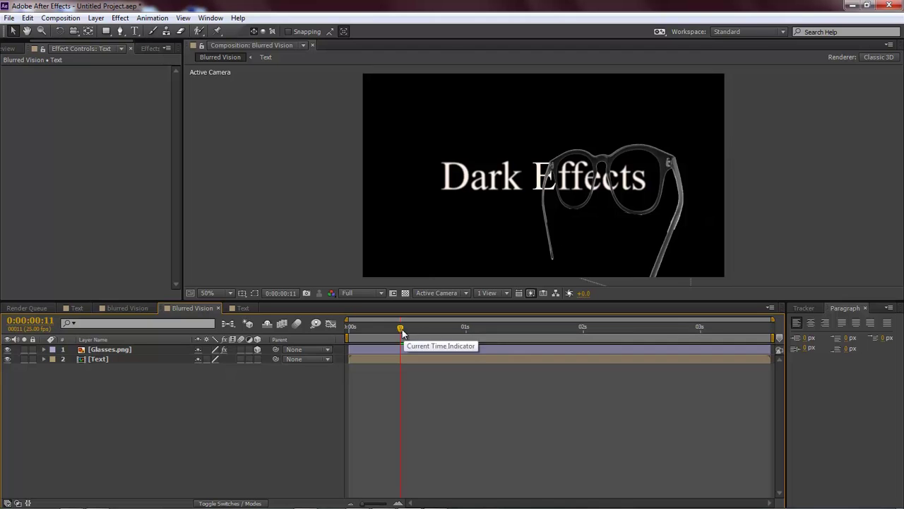
drag(400, 327, 339, 328)
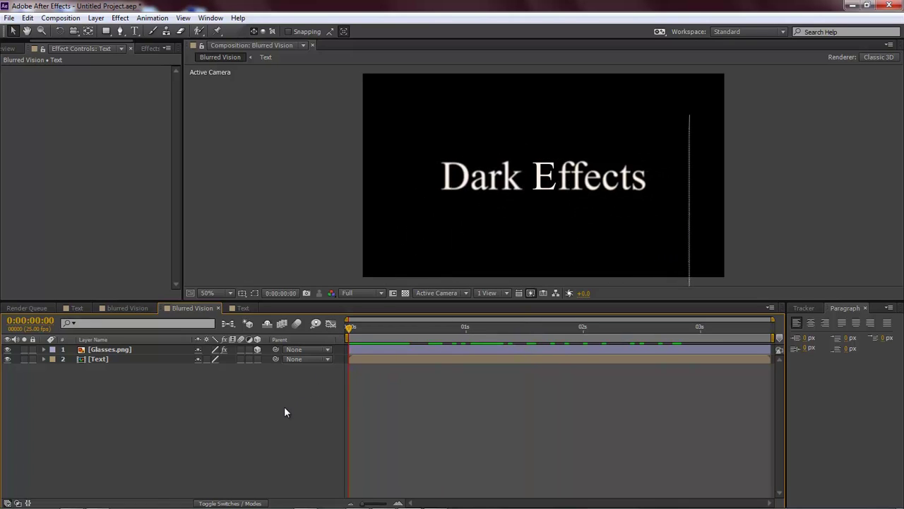